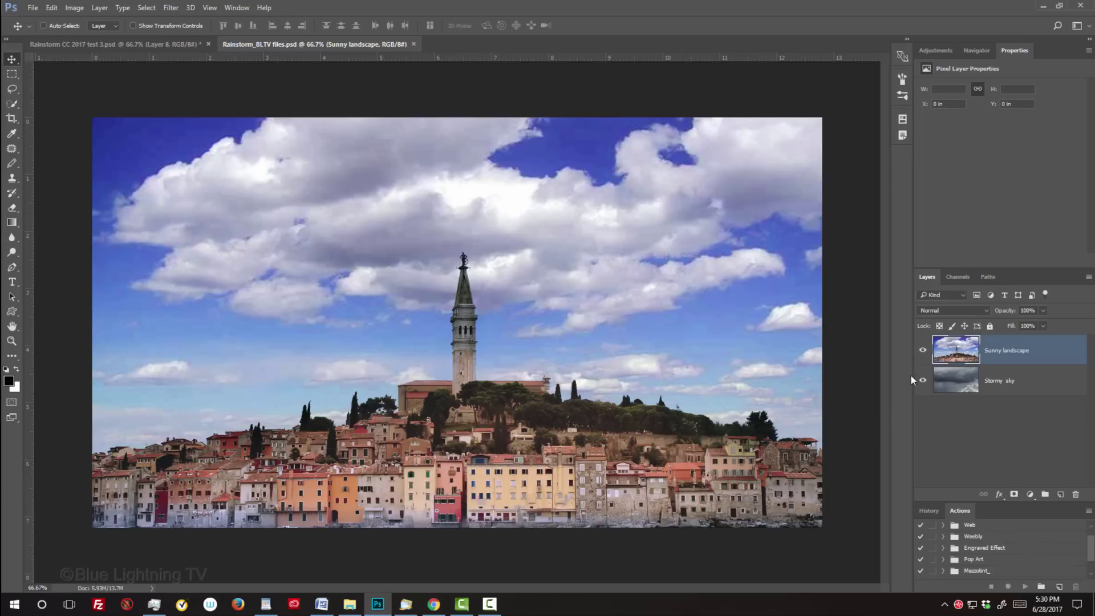
Hide and reshow the Sunny landscape layer to compare it with the stormy sky beneath.
left_click(923, 352)
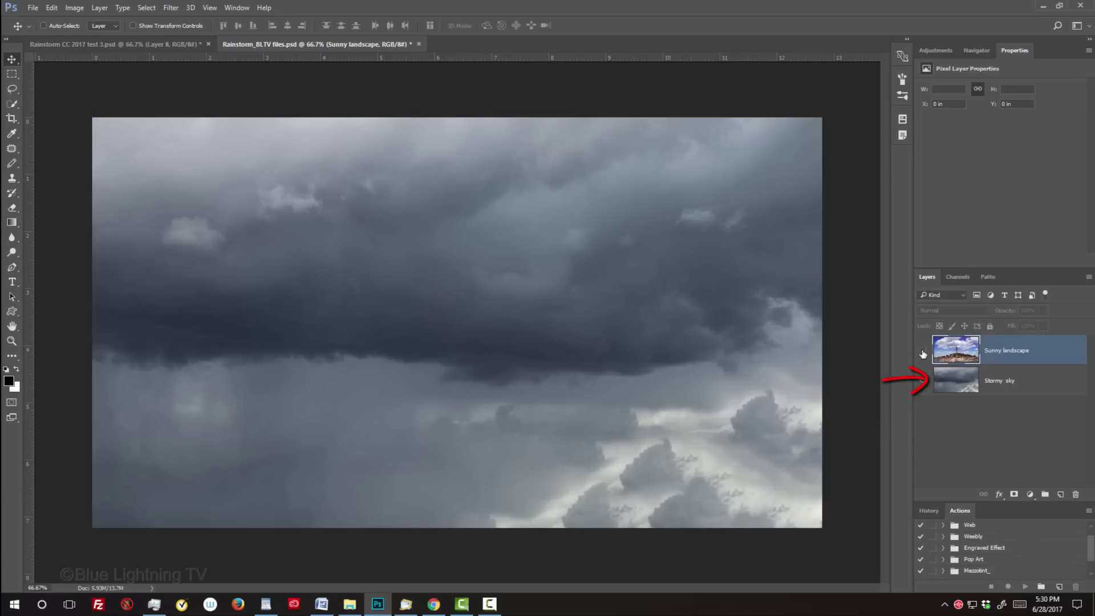
left_click(923, 354)
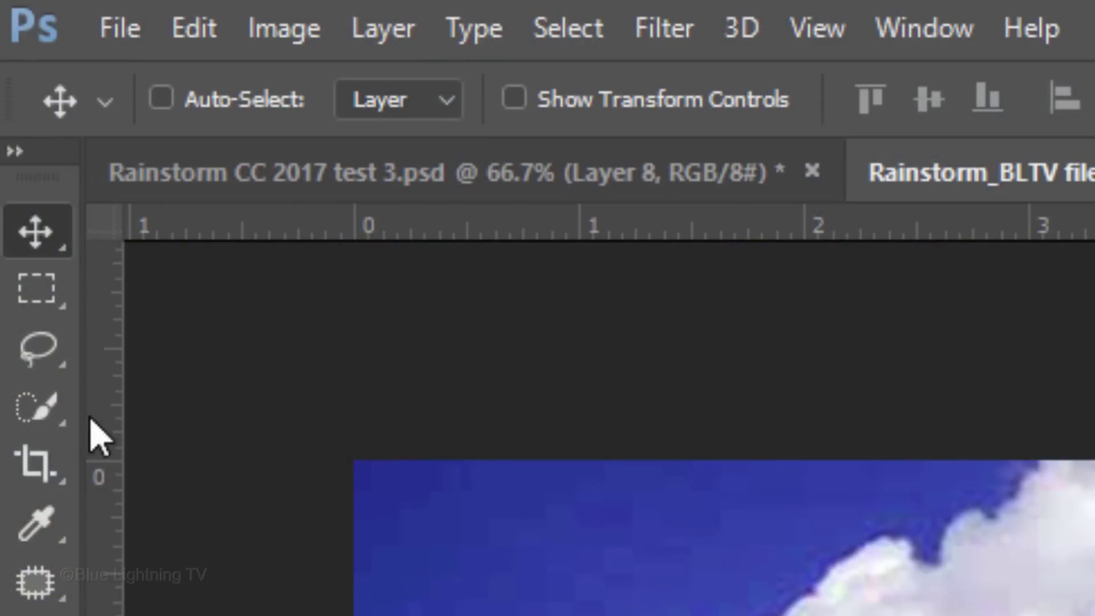
Quick-select the town, then Shift-choose Select and Mask to get legacy Refine Edge.
left_click(41, 414)
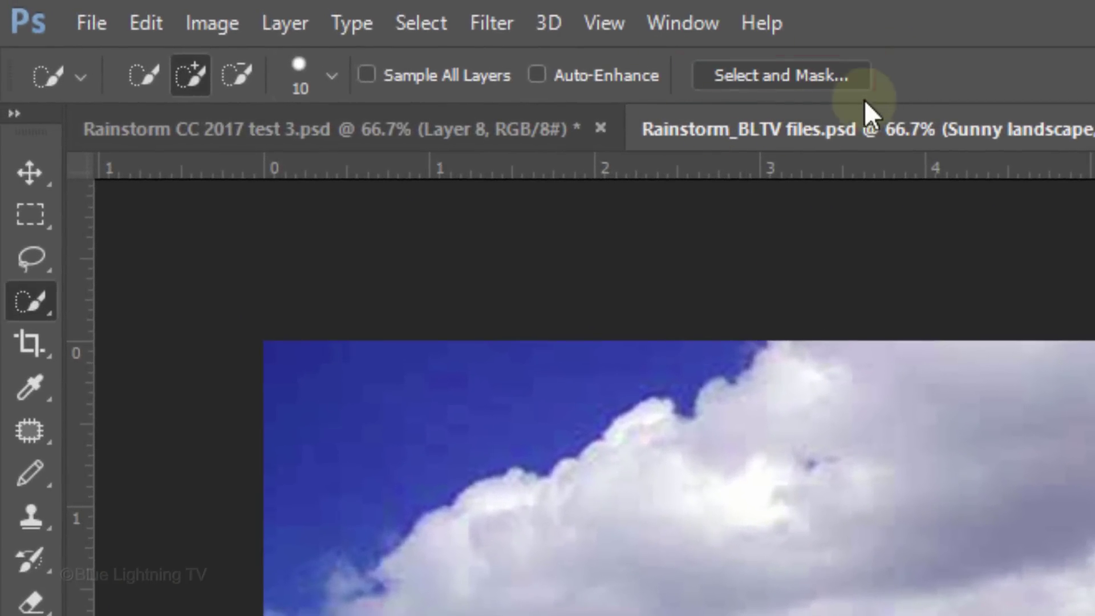
left_click(431, 23)
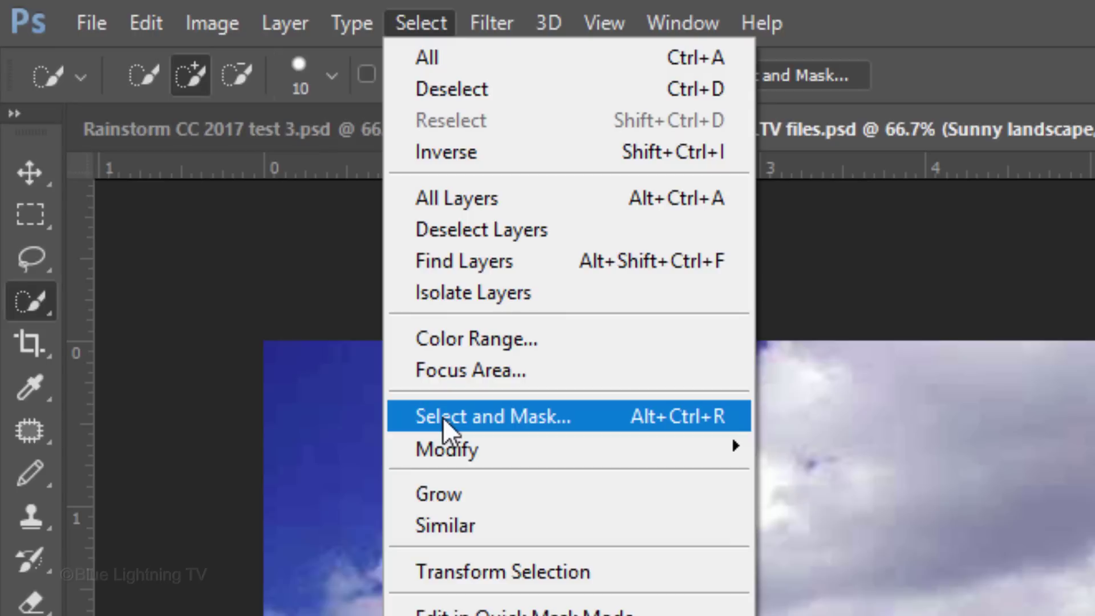
key("shift")
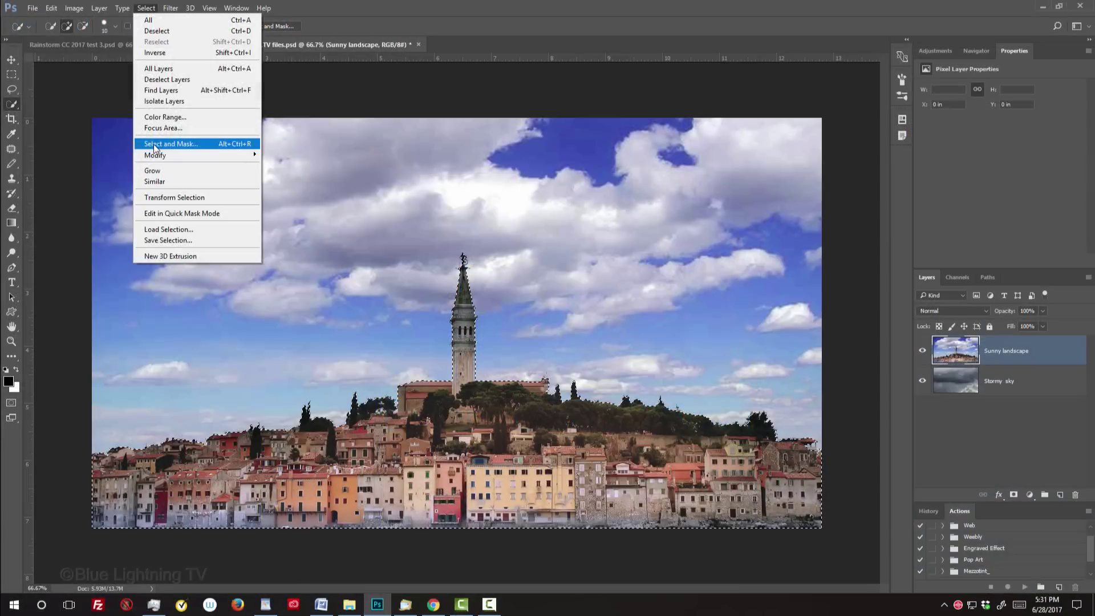
In Refine Edge, enable Smart Radius and set the radius to 5.7 px.
left_click(153, 144, "shift")
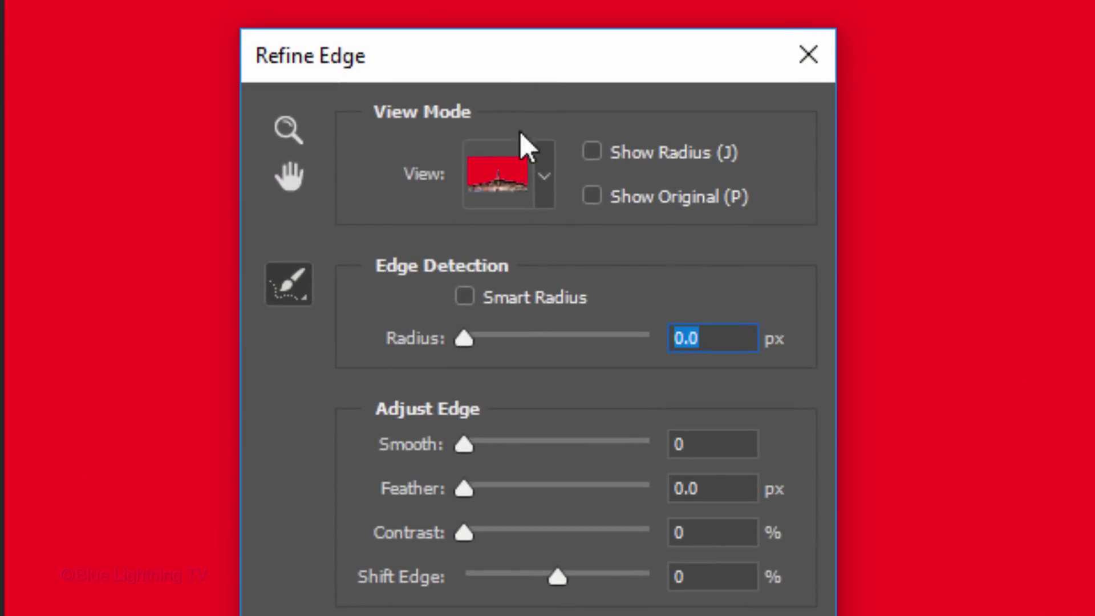
left_click(593, 290)
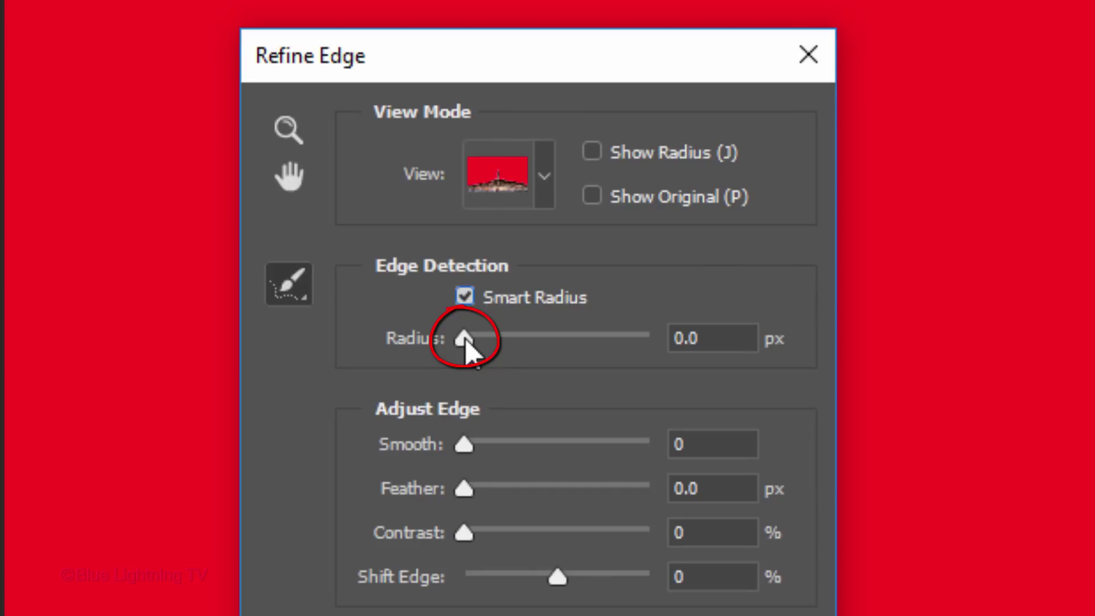
left_click_drag(466, 340, 519, 337)
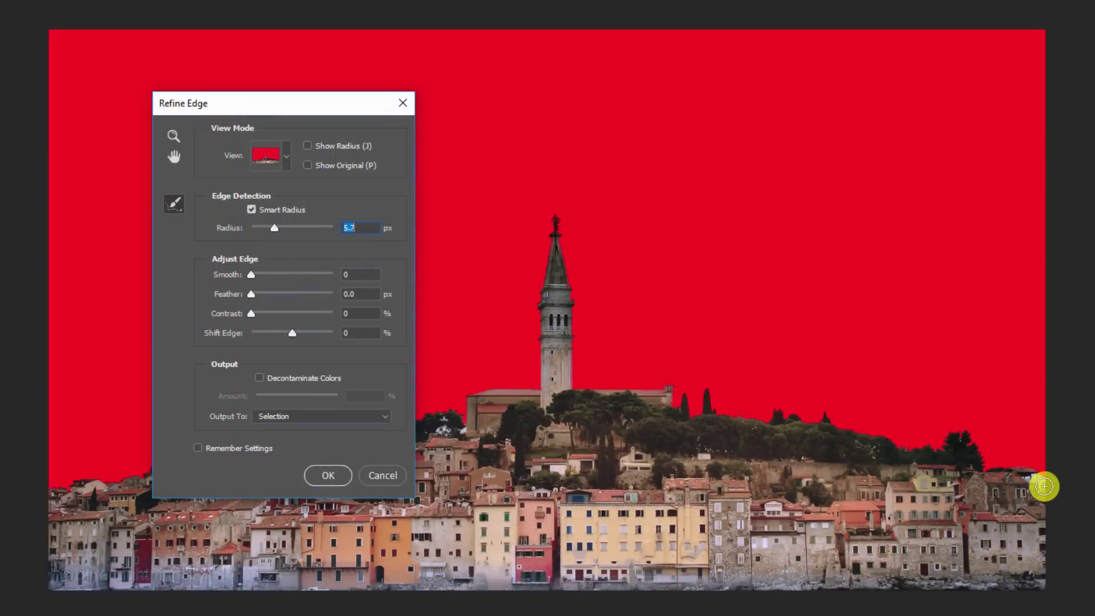
Brush along the hilltop skyline to refine the town's edge.
key("bracketright")
key("bracketleft")
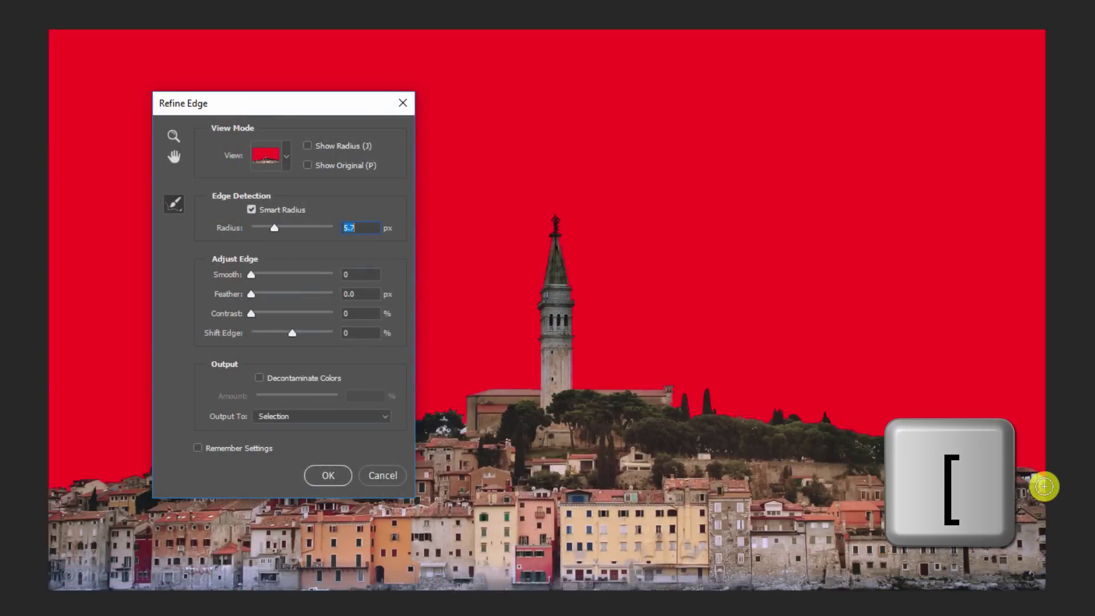
mouse_move(1038, 479)
left_mouse_down()
mouse_move(979, 457)
mouse_move(885, 446)
mouse_move(818, 417)
mouse_move(764, 422)
mouse_move(696, 399)
left_mouse_up()
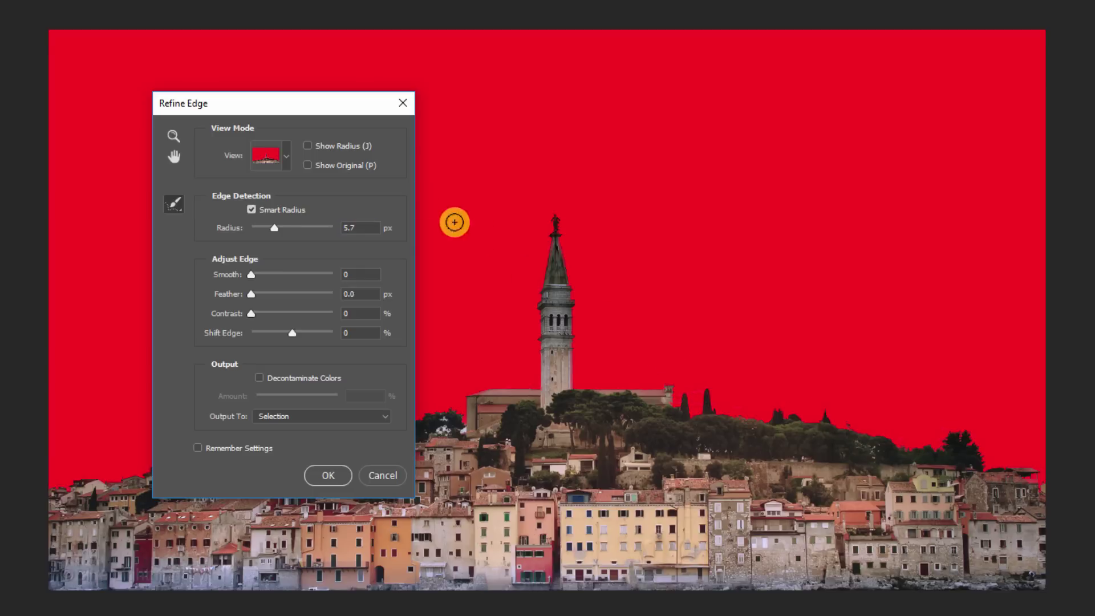
left_click_drag(303, 100, 783, 124)
mouse_move(492, 417)
left_mouse_down()
mouse_move(417, 416)
mouse_move(199, 477)
mouse_move(44, 504)
left_mouse_up()
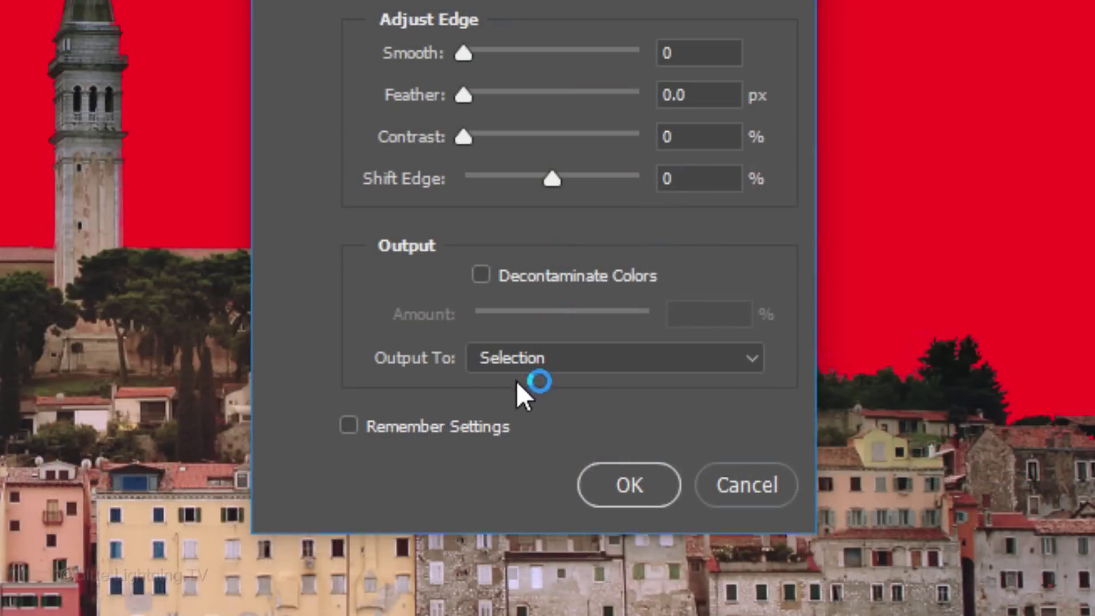
Output the refined selection to a layer mask and apply it.
left_click(777, 441)
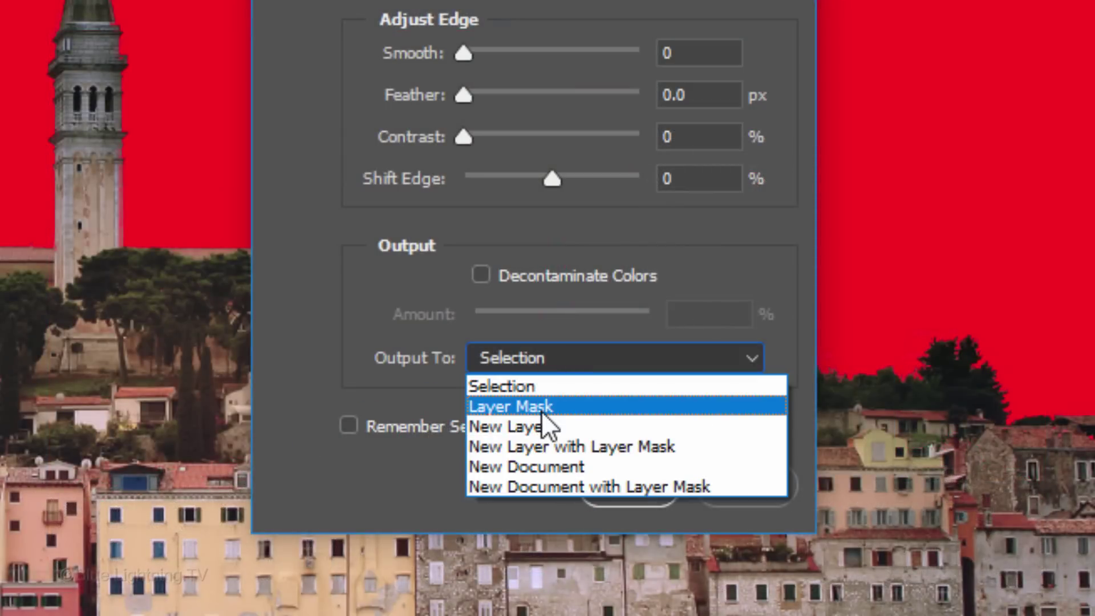
left_click(542, 412)
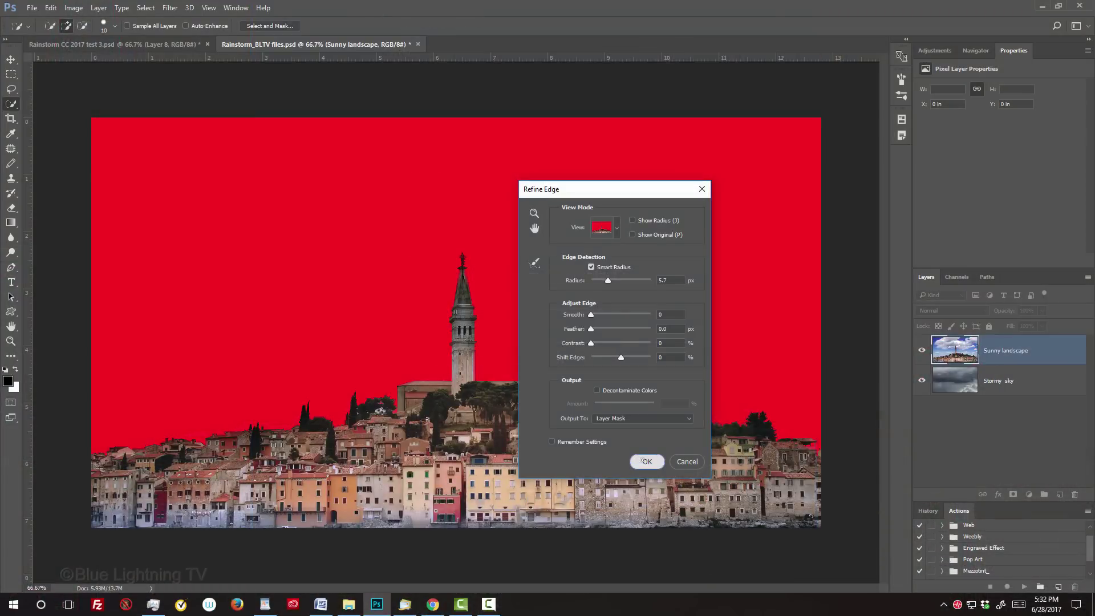
left_click(620, 484)
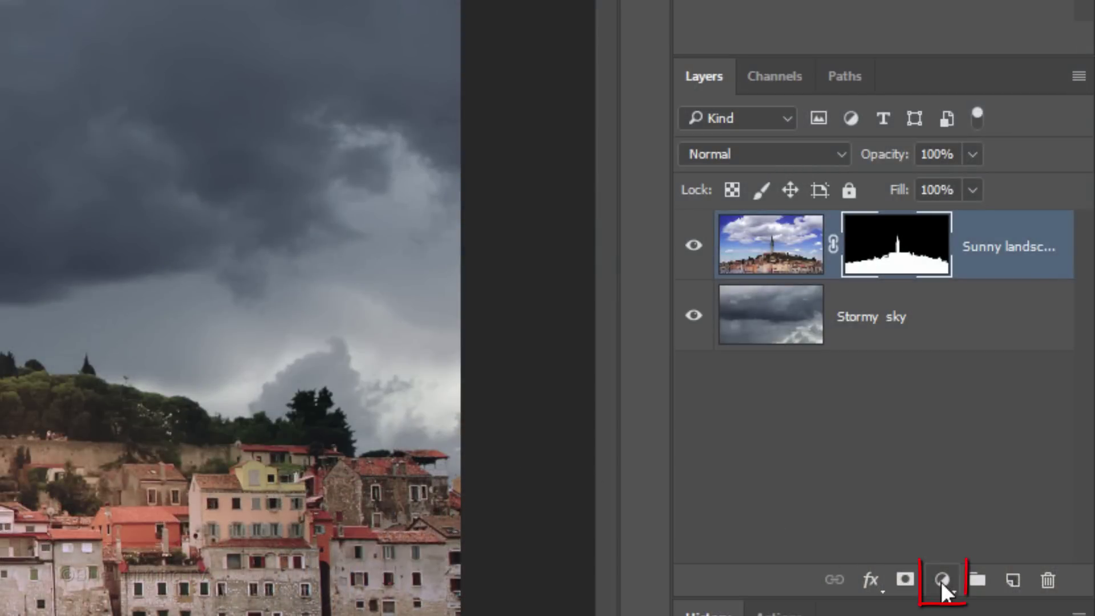
Add a Hue/Saturation adjustment layer and clip it to Sunny landscape with Create Clipping Mask.
left_click(942, 580)
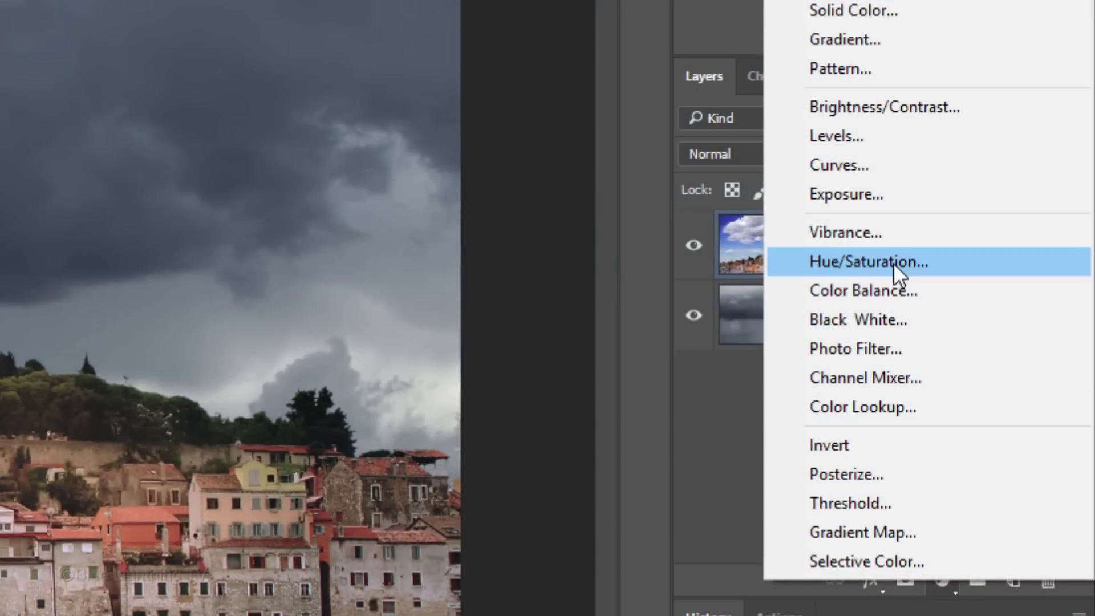
left_click(893, 262)
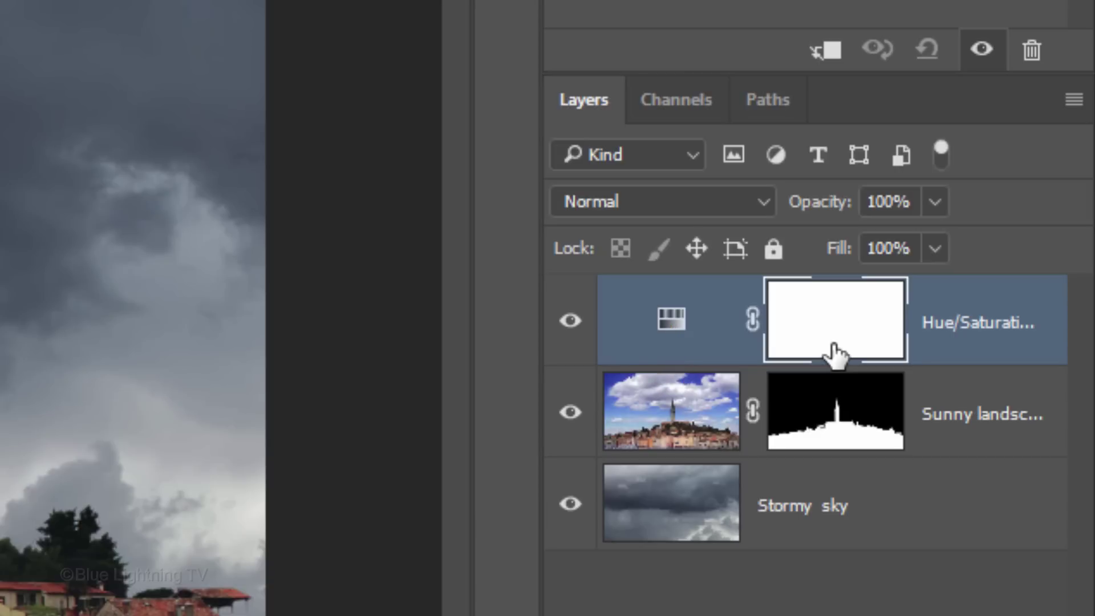
left_click(819, 57)
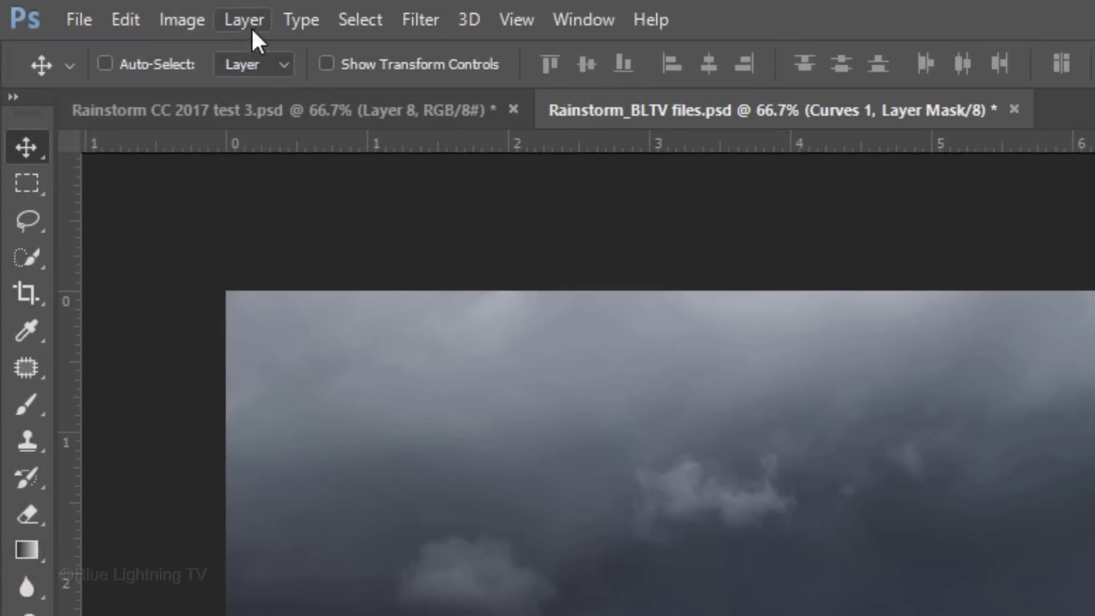
left_click(242, 20)
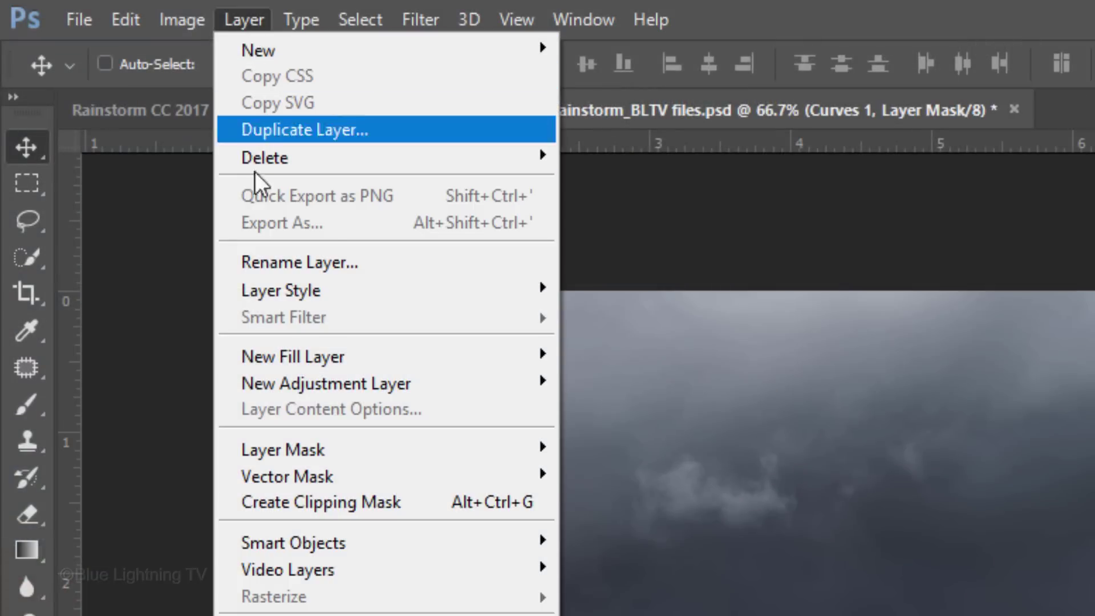
left_click(268, 502)
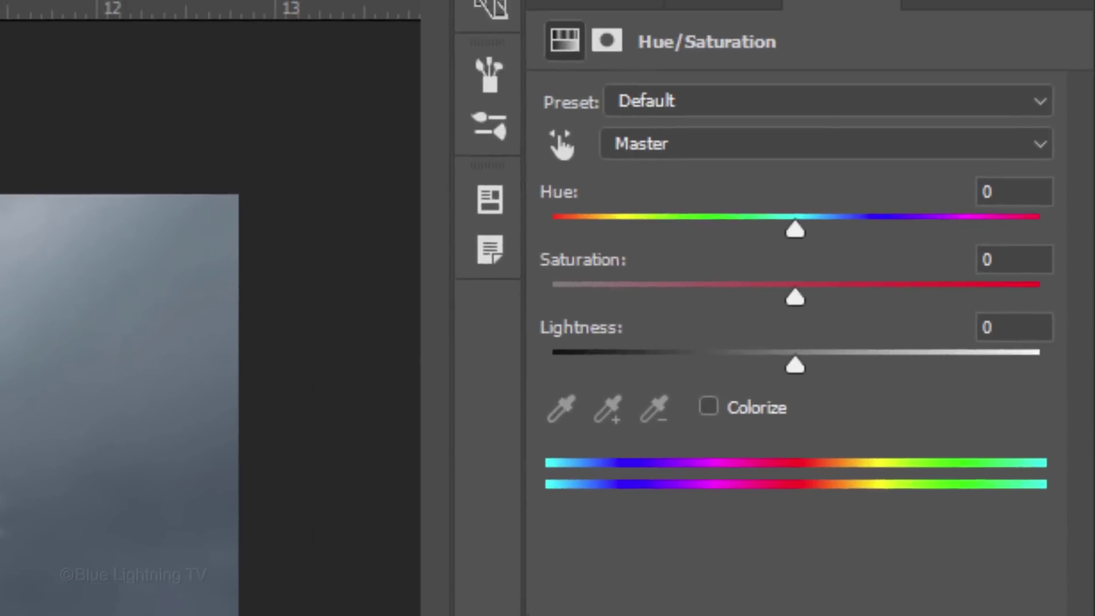
Colorize the Hue/Saturation adjustment with Hue 205, Saturation 50 and Lightness -30.
left_click(709, 406)
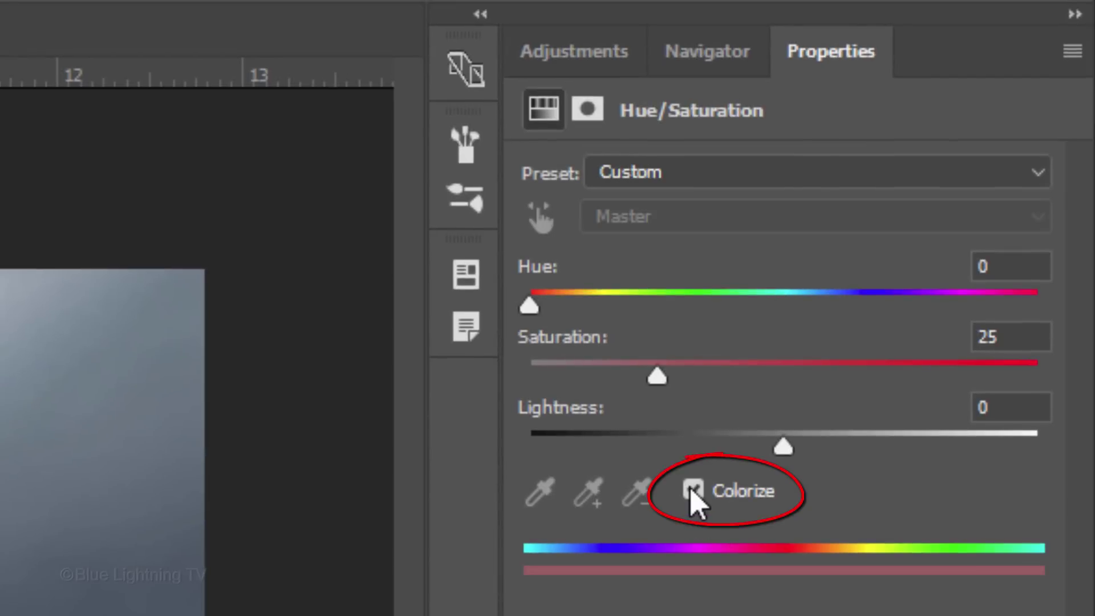
left_click(995, 260)
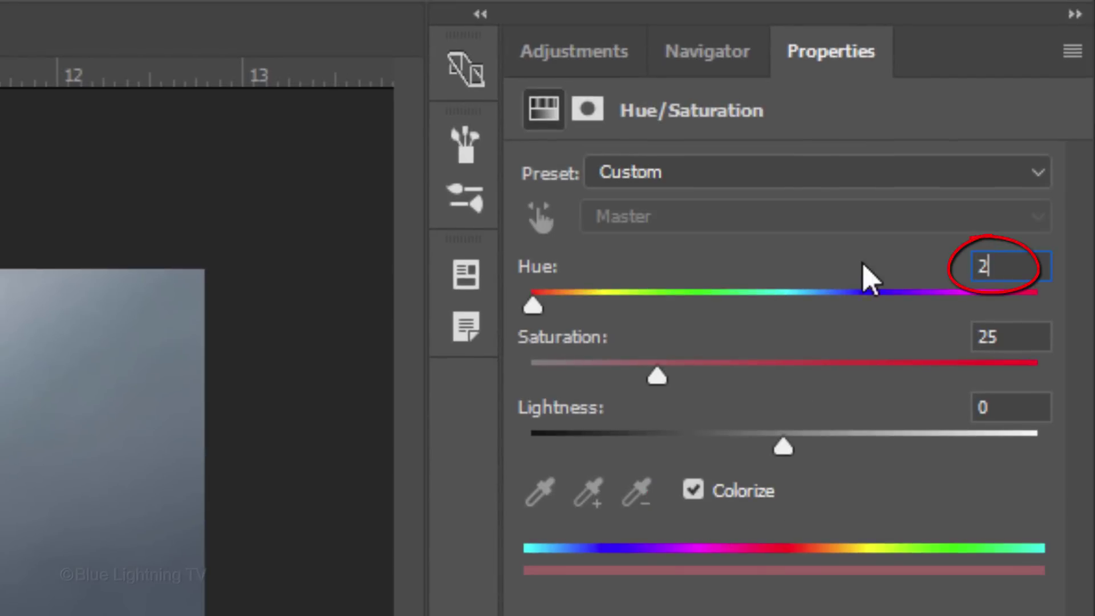
type("05")
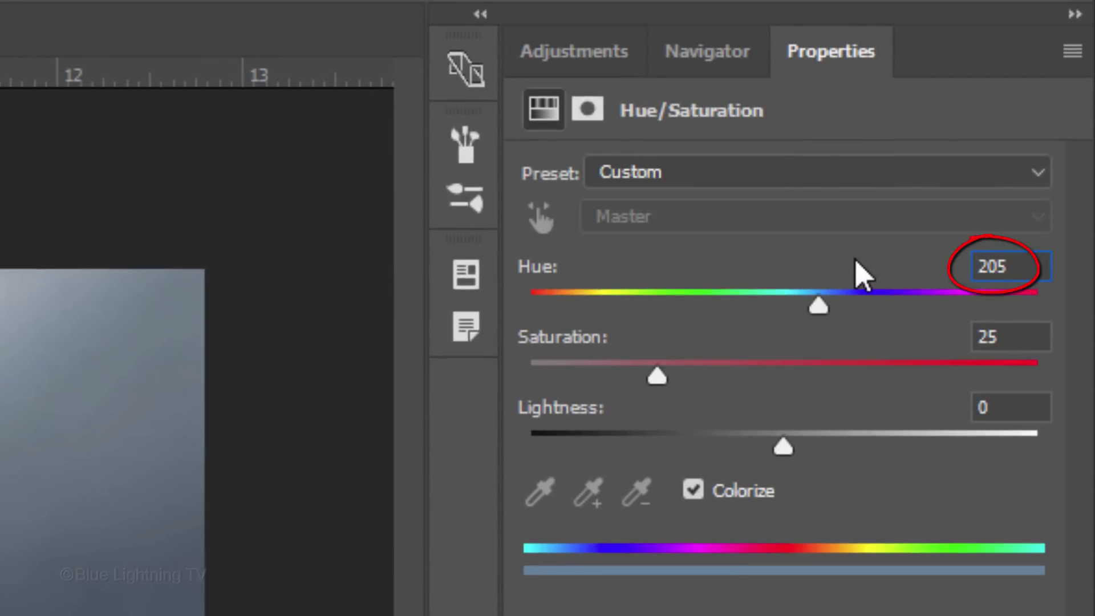
left_click(1008, 334)
double_click(1009, 334)
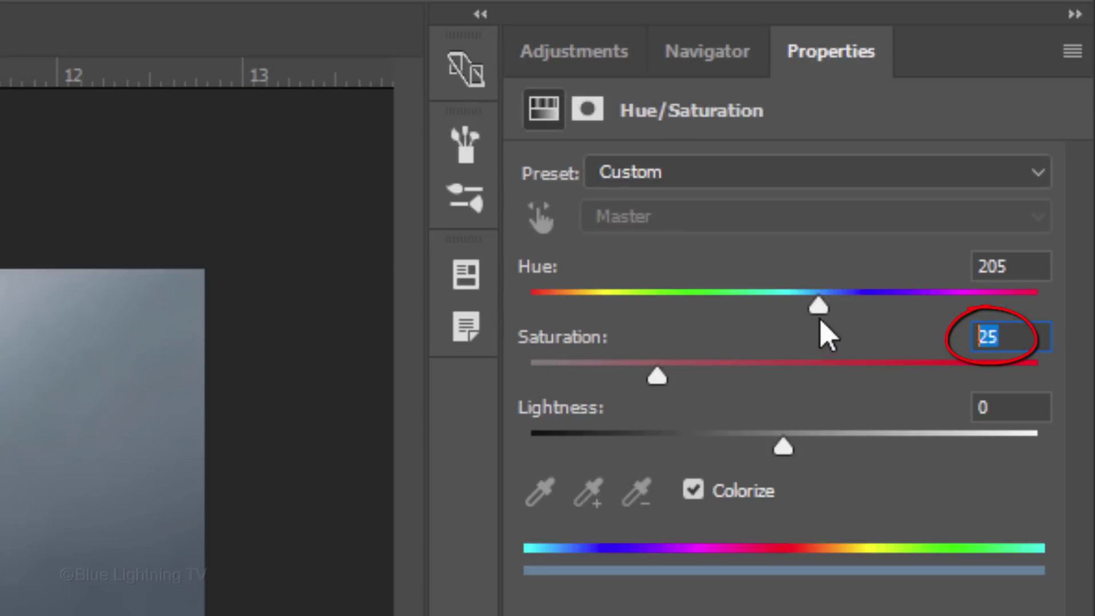
type("50")
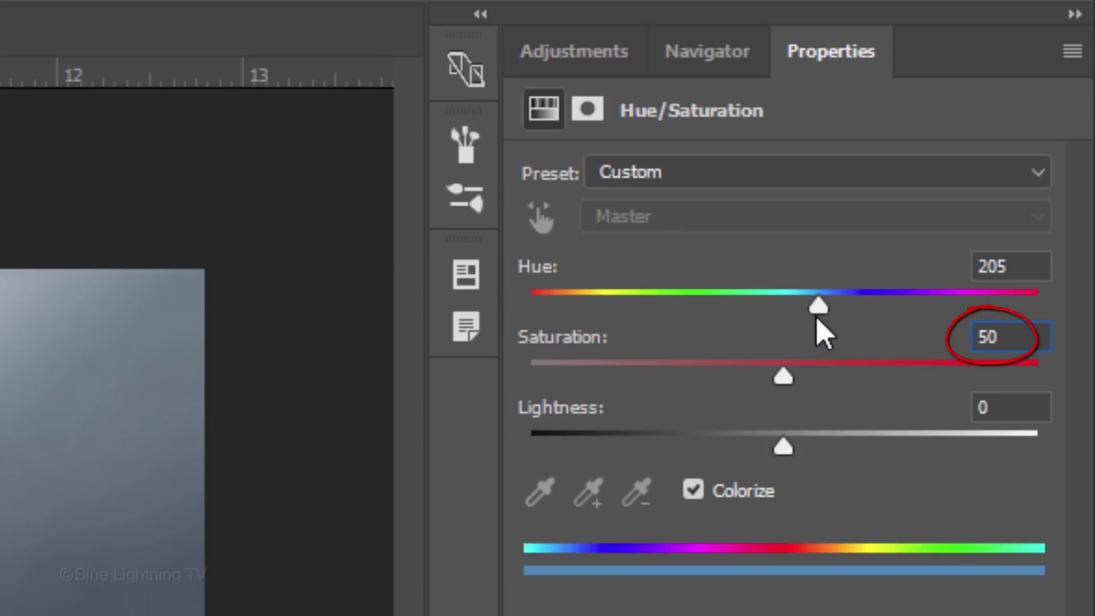
double_click(1005, 407)
type("-30")
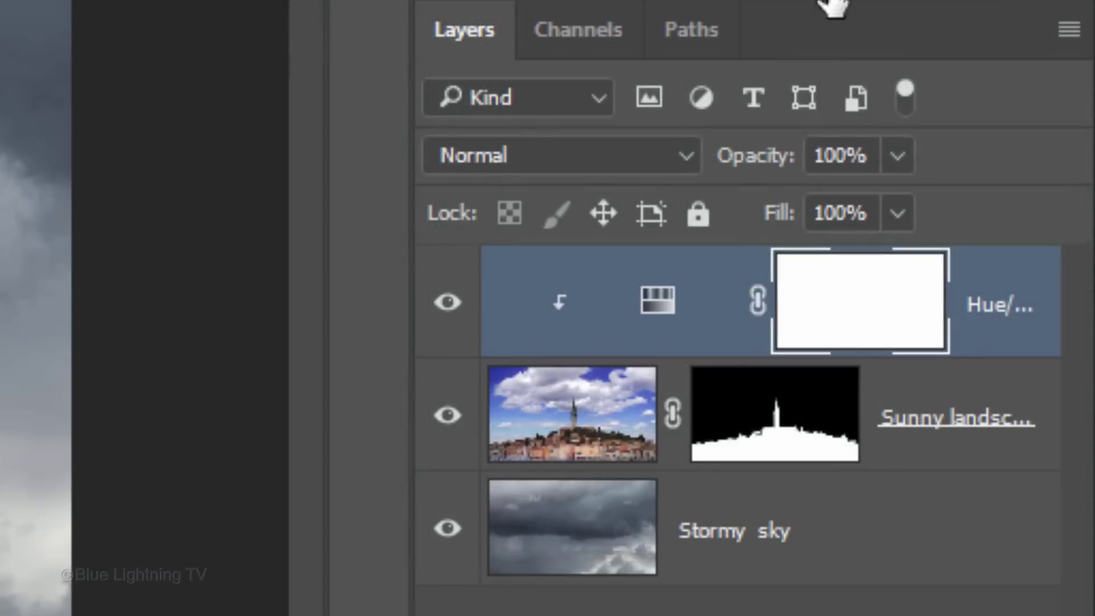
Lower the adjustment layer's opacity to 32%.
left_click(873, 153)
type("32")
key("Return")
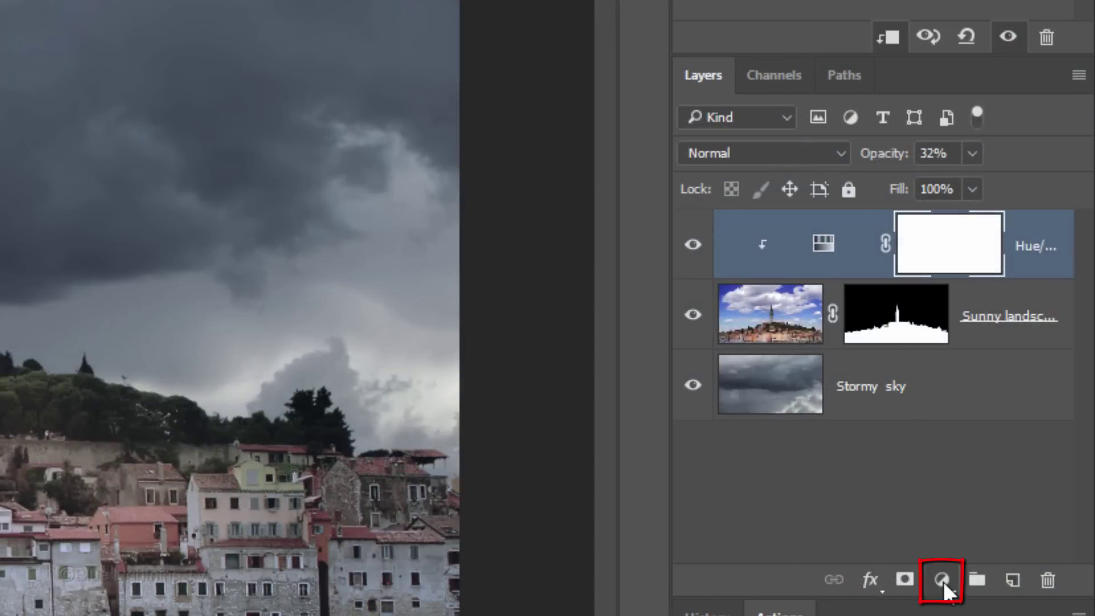
Add a clipped Curves layer and drag a midtone point down to darken the town.
left_click(943, 580)
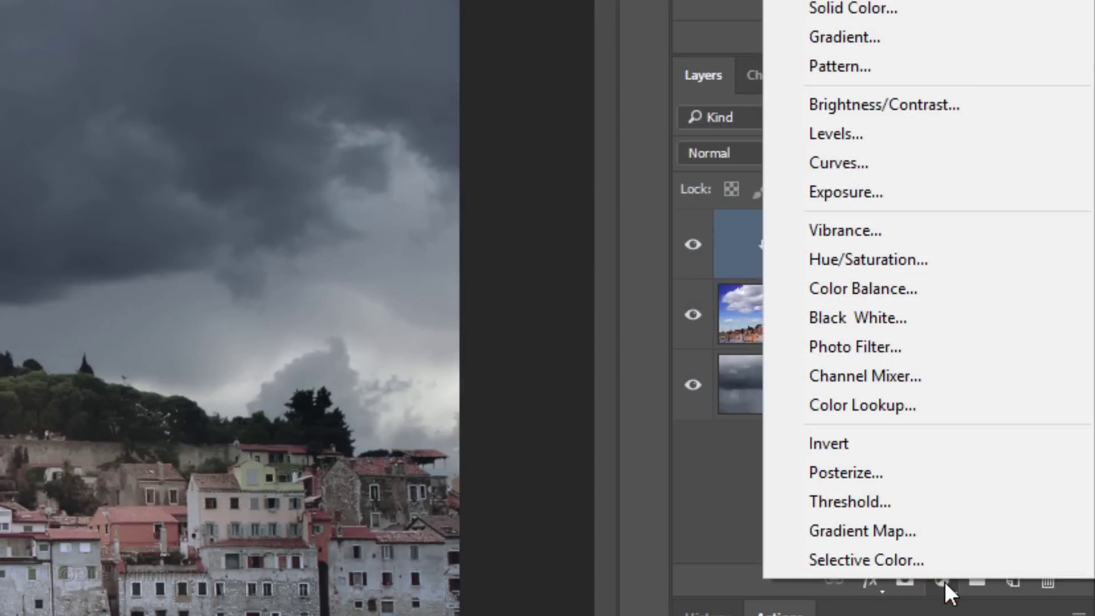
left_click(908, 167)
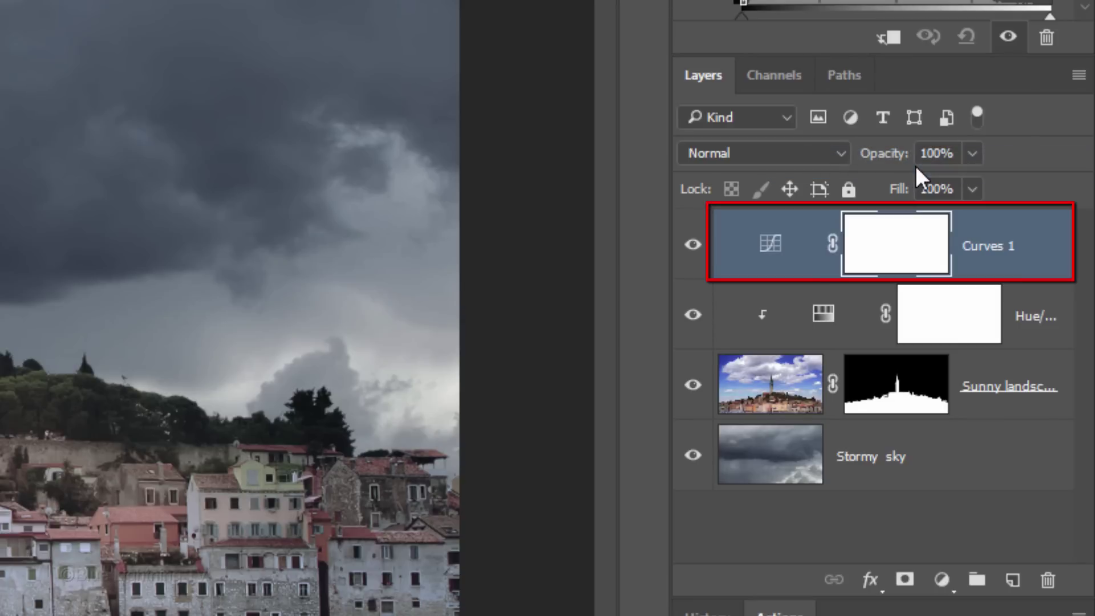
left_click(888, 39)
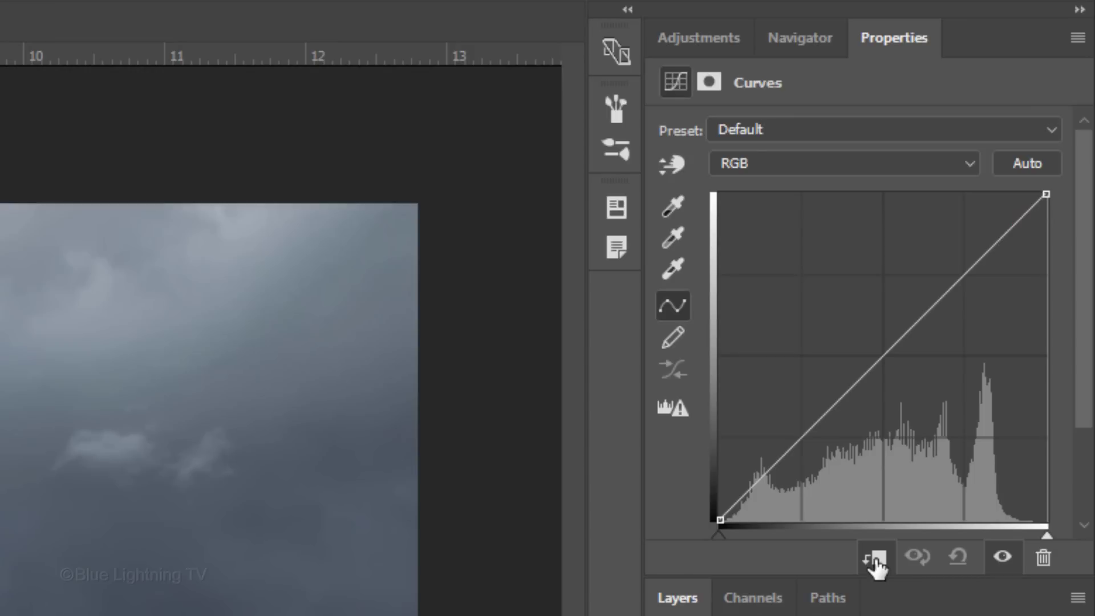
left_click(884, 354)
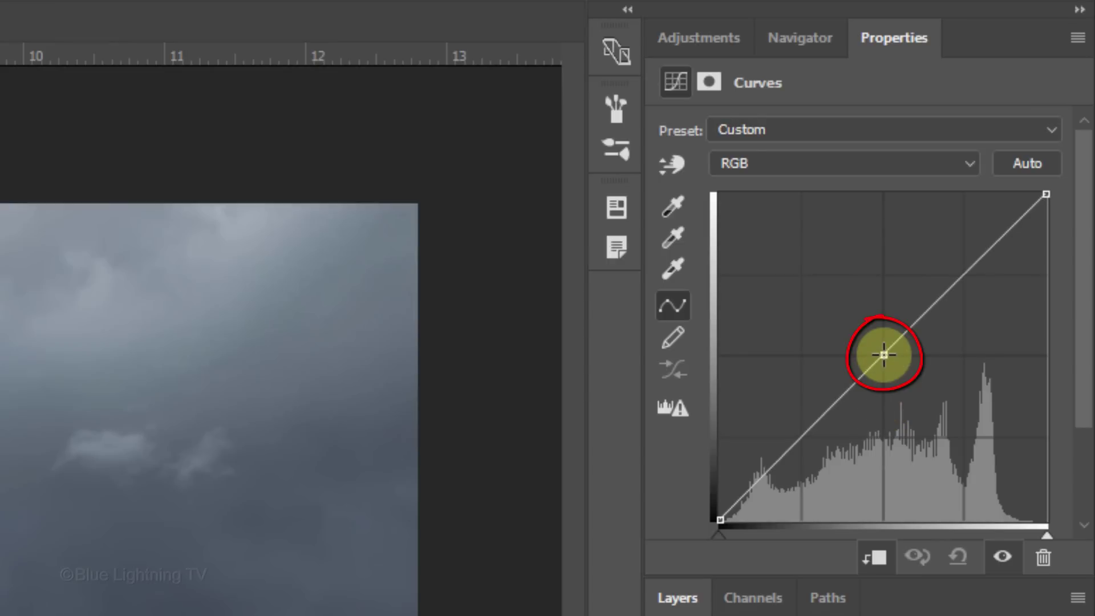
left_click_drag(884, 354, 884, 411)
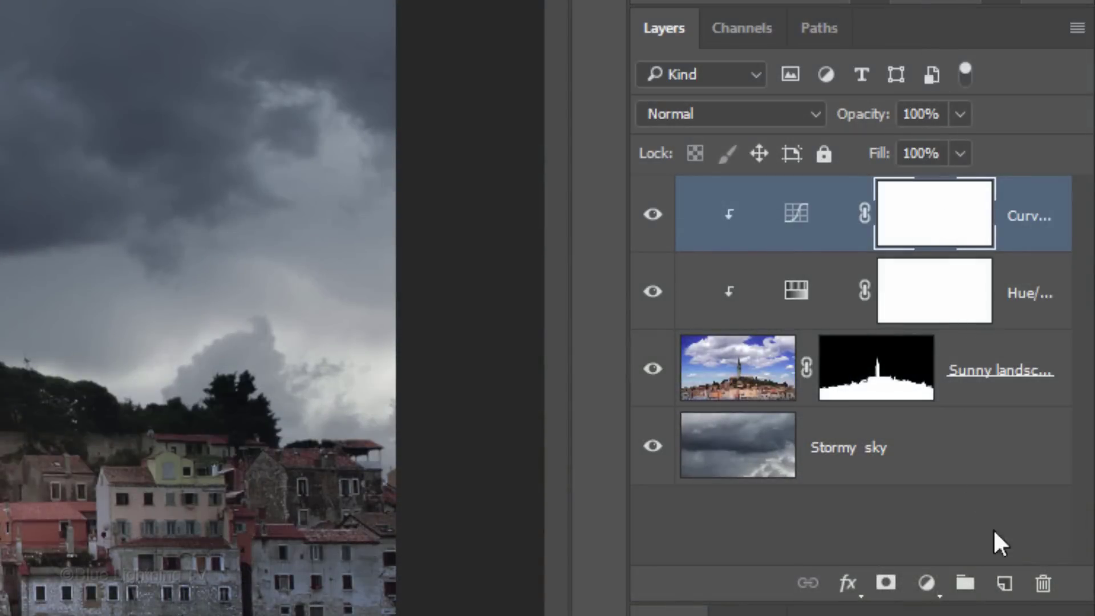
Create a new top layer named 'Rain 1' and reset colours to default black and white.
left_click(1003, 591)
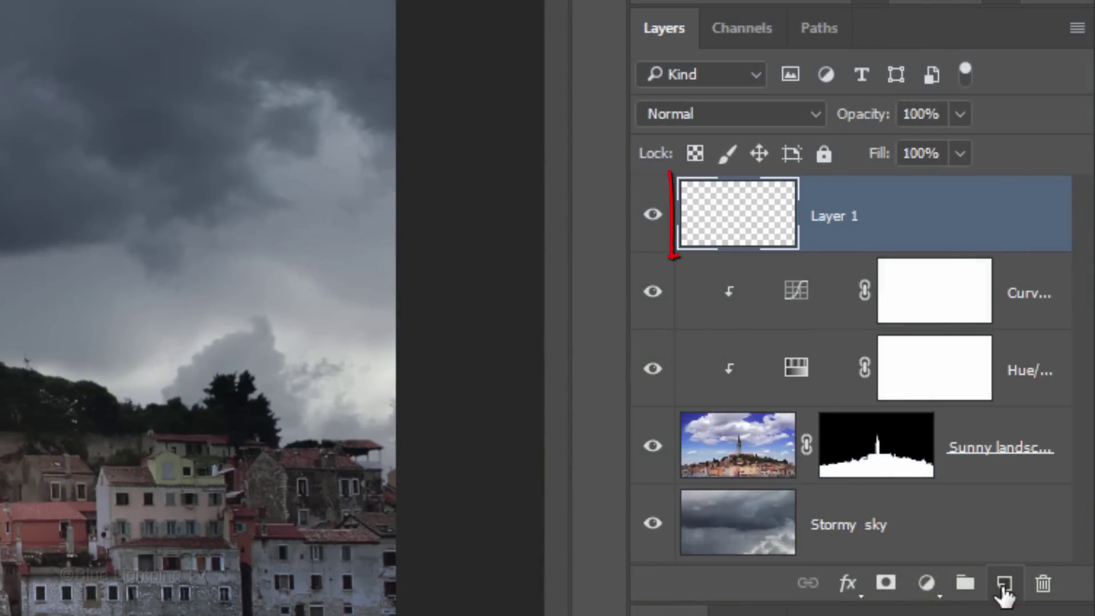
double_click(833, 216)
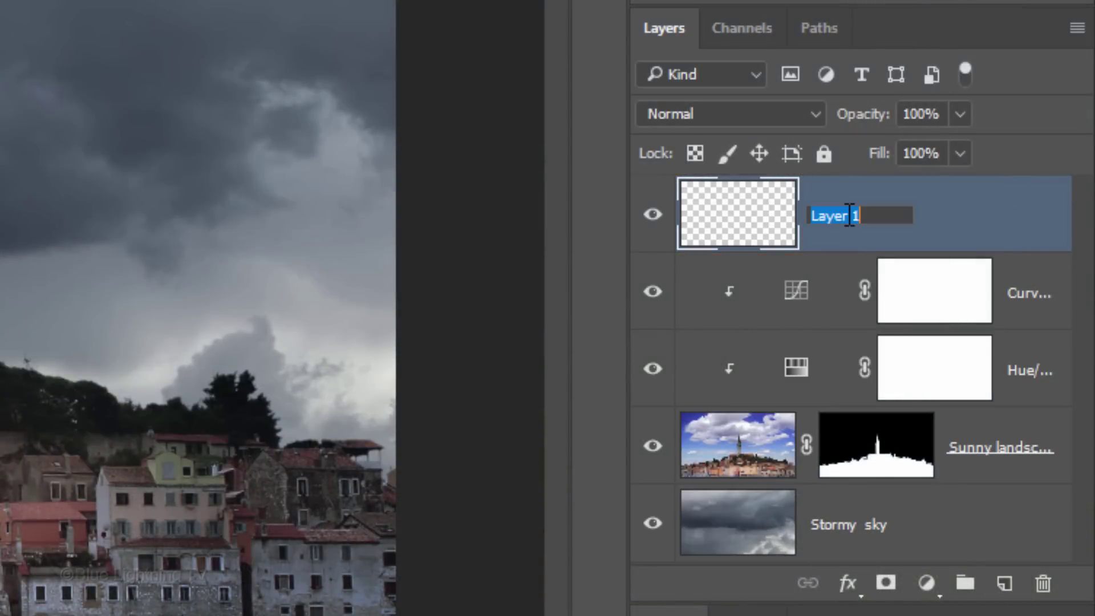
type("Rain 1")
key("Return")
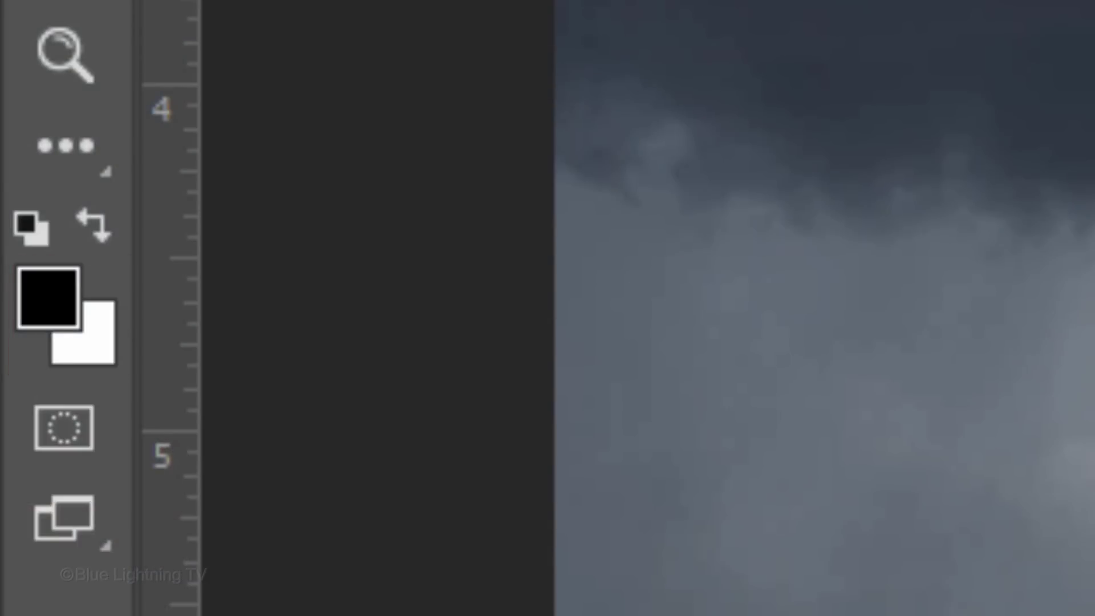
key("d")
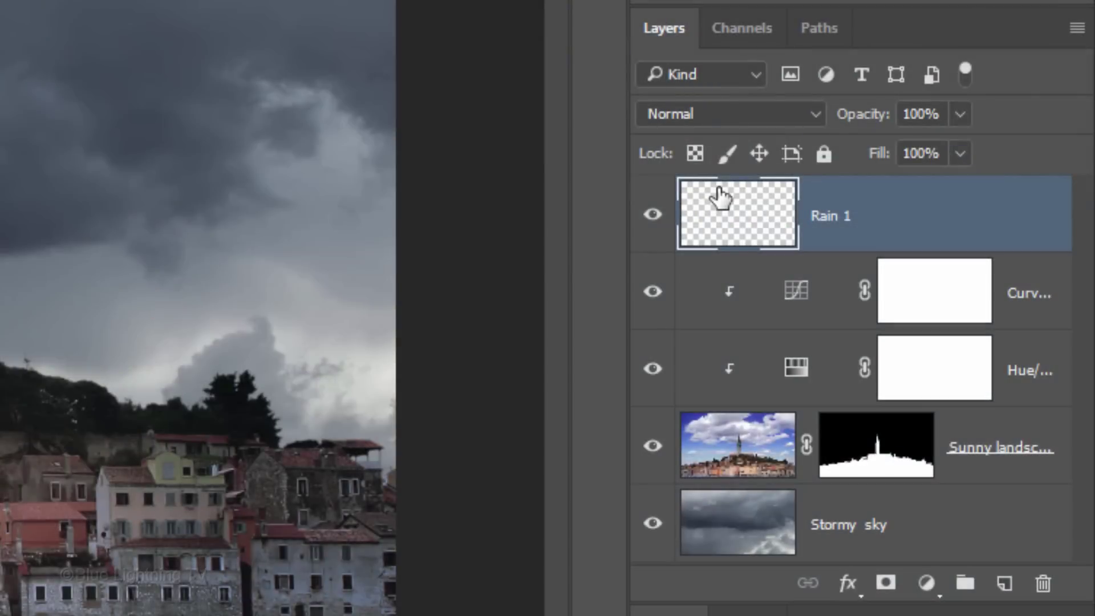
Fill Rain 1 with black and apply 100% Gaussian monochromatic Add Noise.
key("alt+Delete")
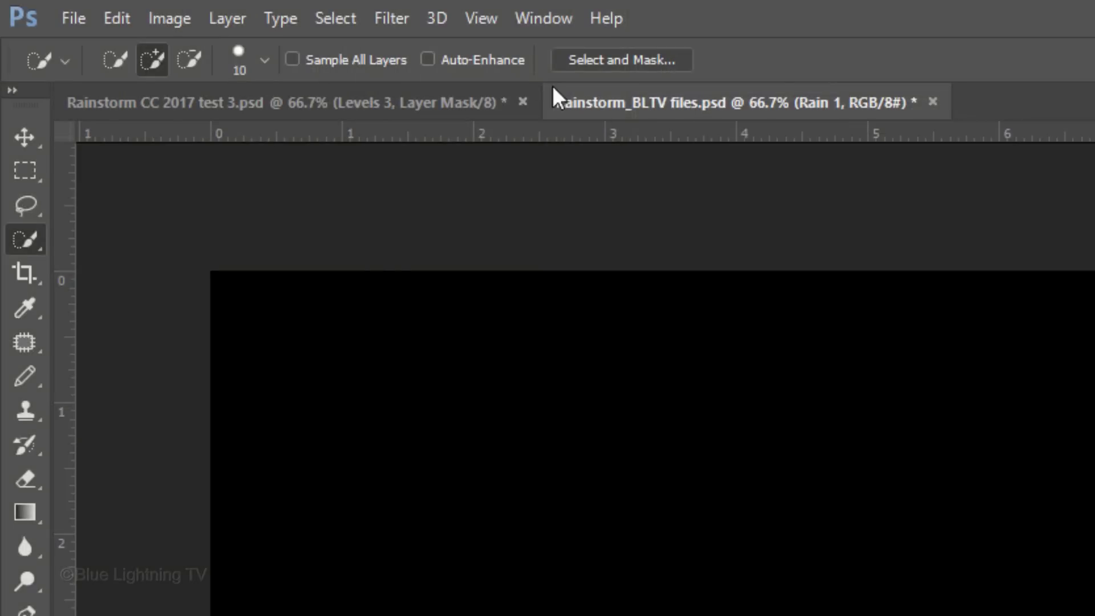
left_click(392, 17)
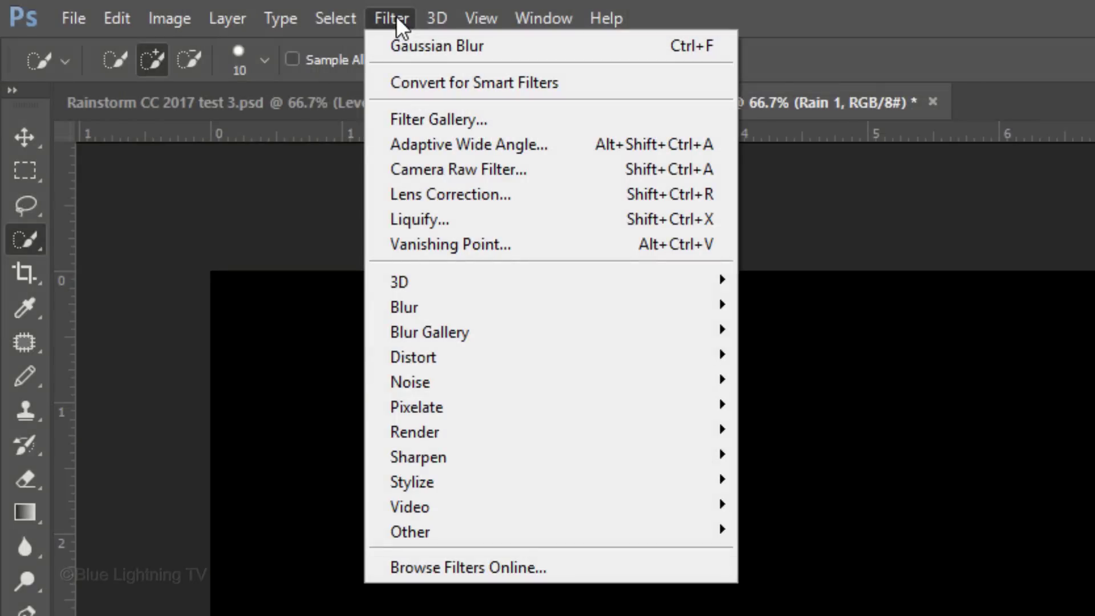
mouse_move(420, 377)
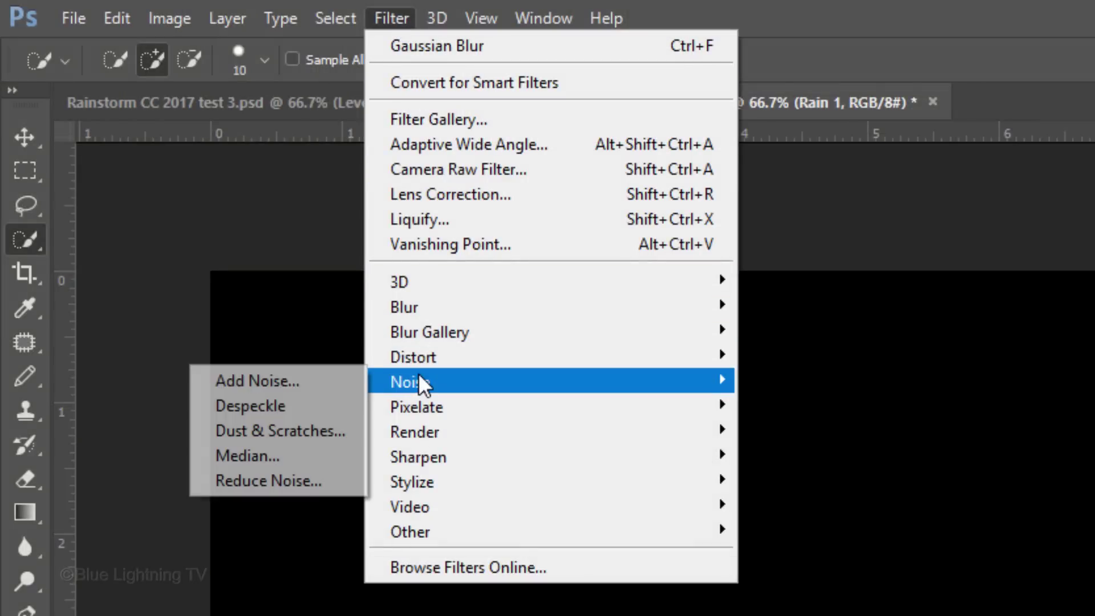
left_click(289, 383)
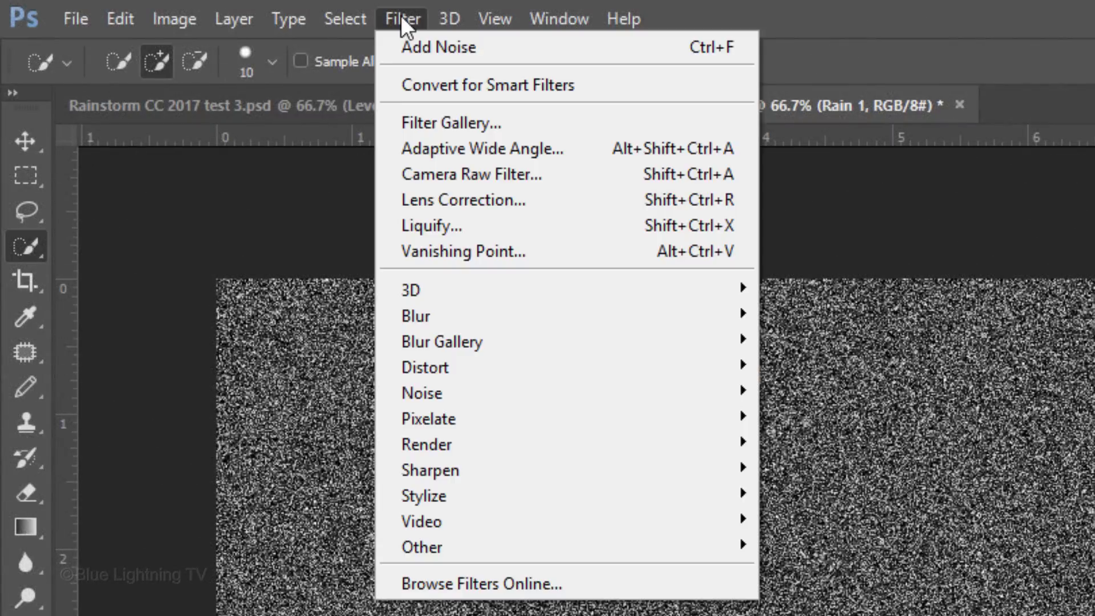
Streak the noise with a -60°, 30 px Motion Blur, then soften it with 0.5 px Gaussian Blur.
mouse_move(426, 316)
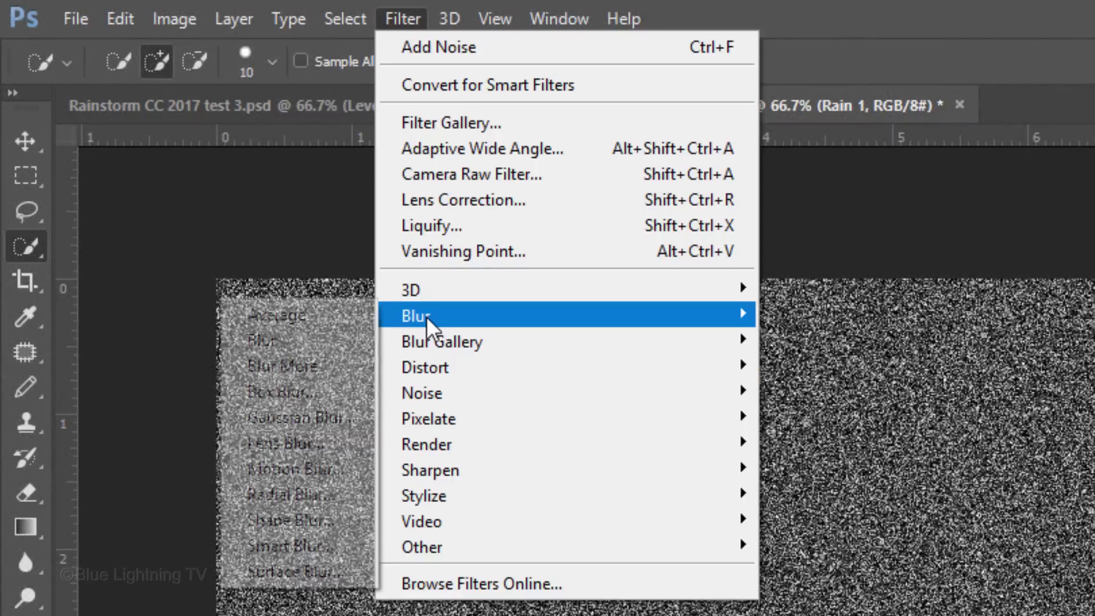
left_click(320, 465)
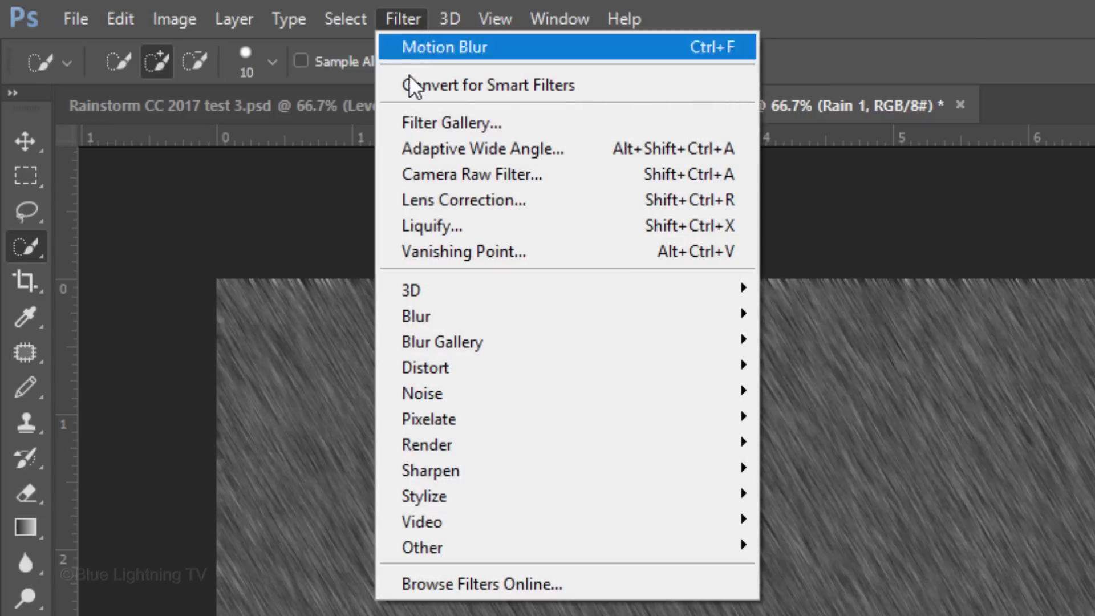
mouse_move(416, 316)
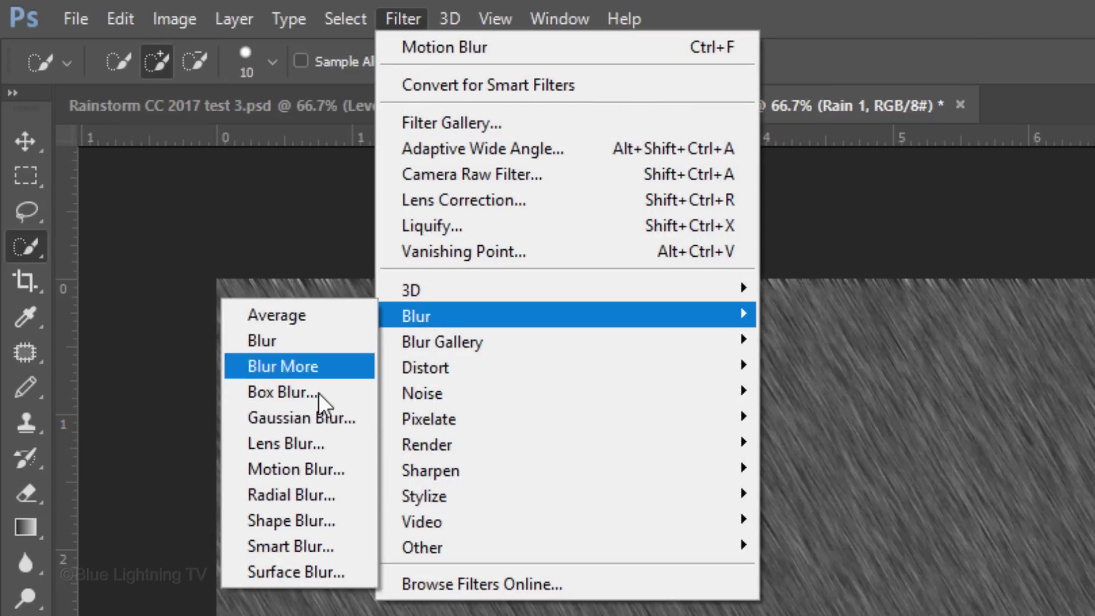
left_click(321, 417)
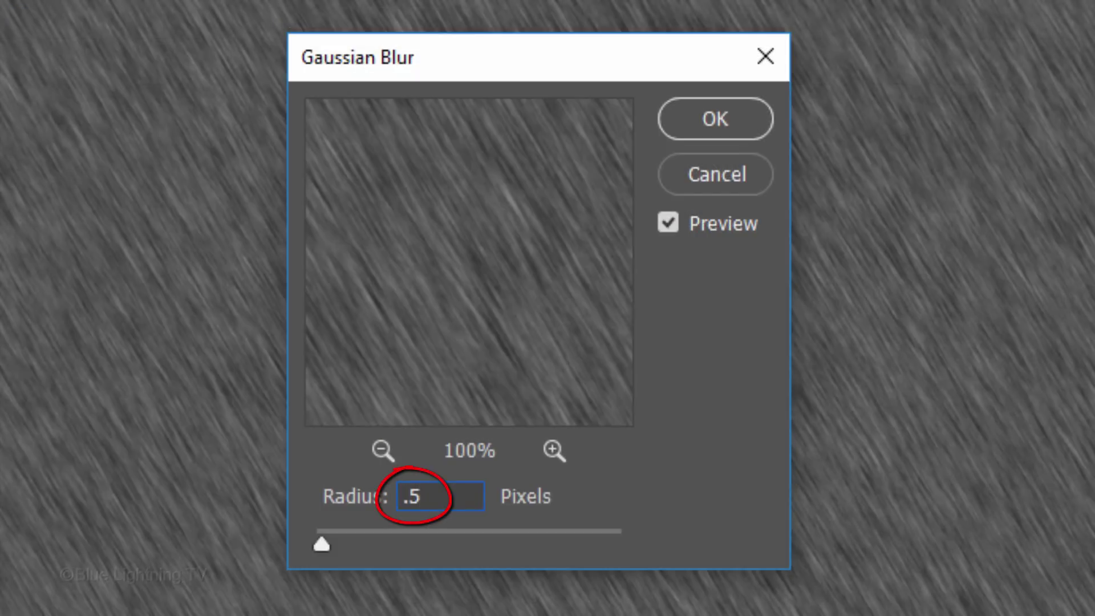
key("Return")
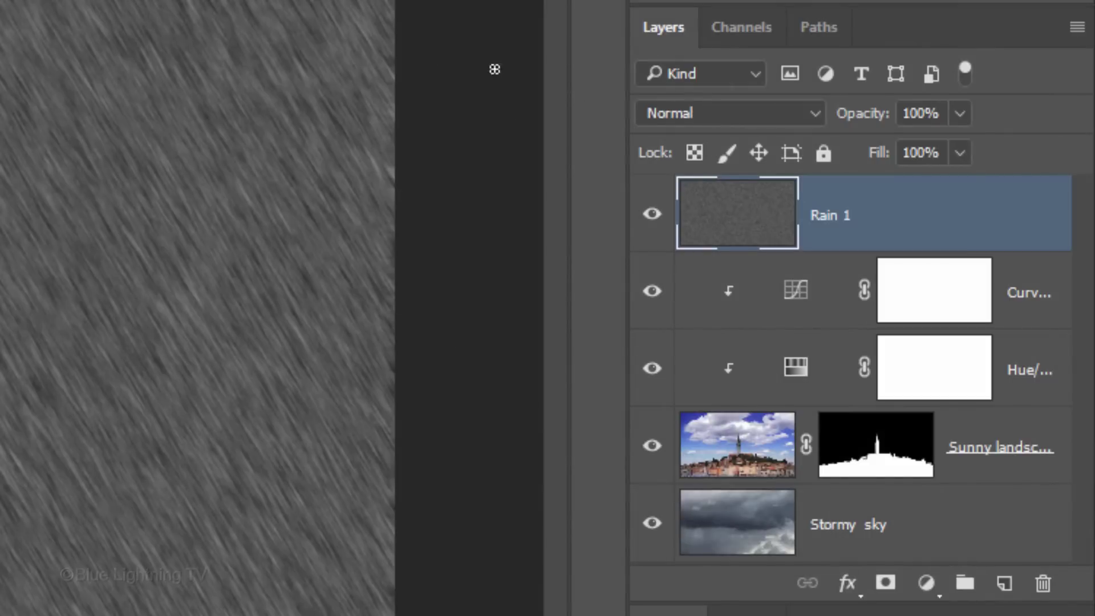
Switch Rain 1 to Soft Light, then add a layer 'Rain 2' filled with black.
left_click(722, 114)
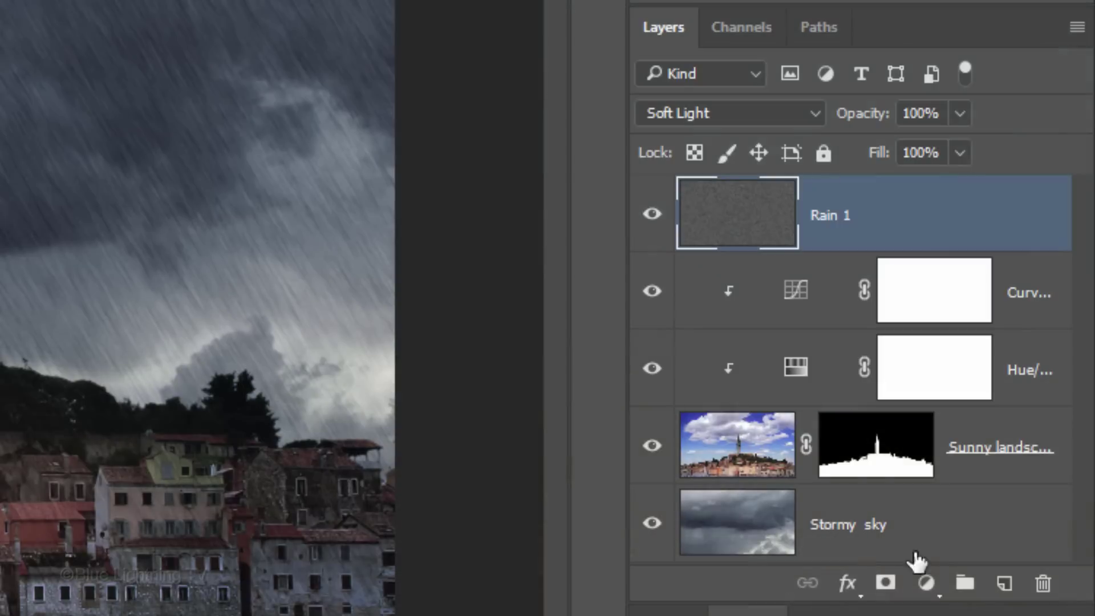
left_click(1002, 588)
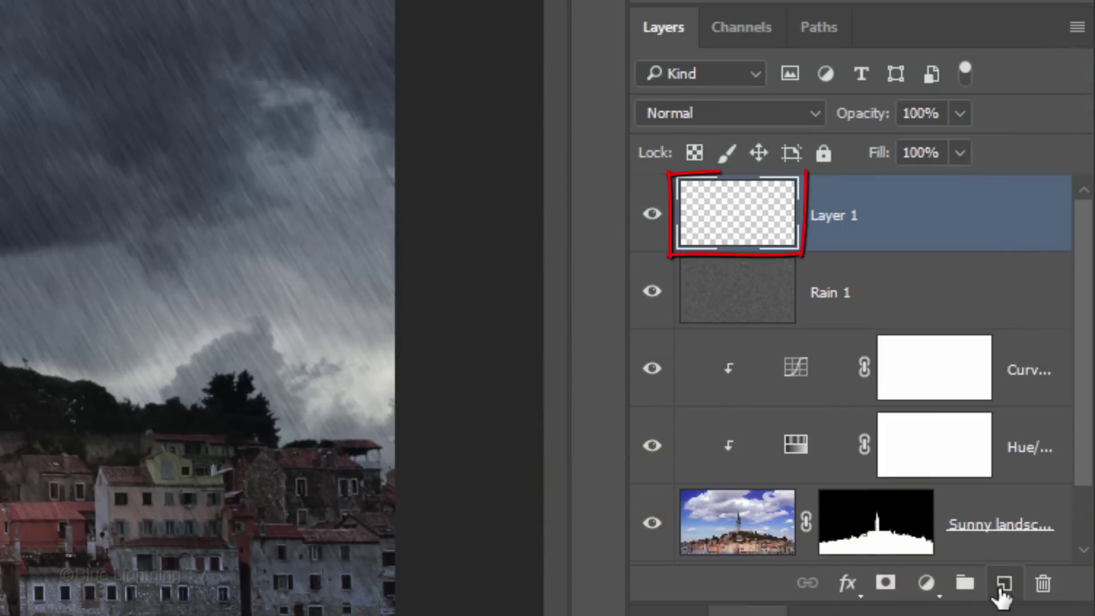
double_click(839, 212)
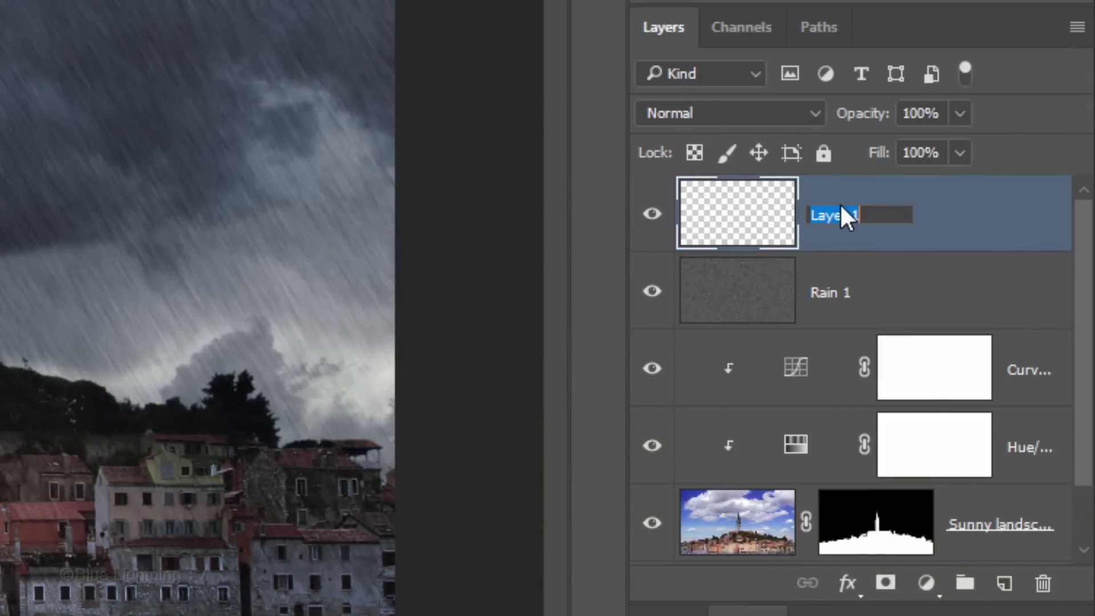
type("Rain 2")
key("Return")
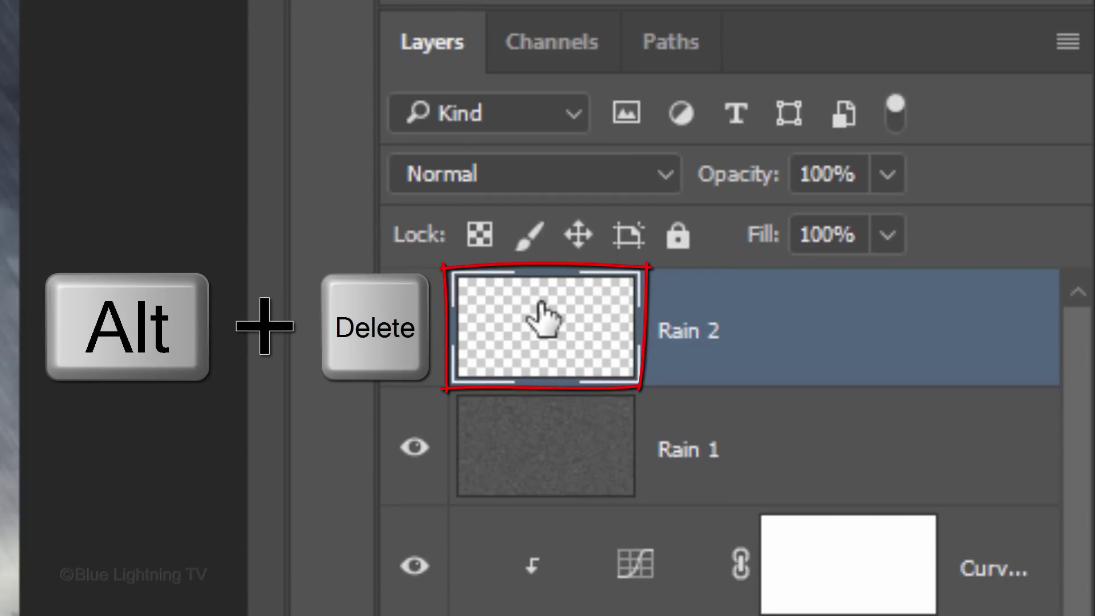
key("alt+Delete")
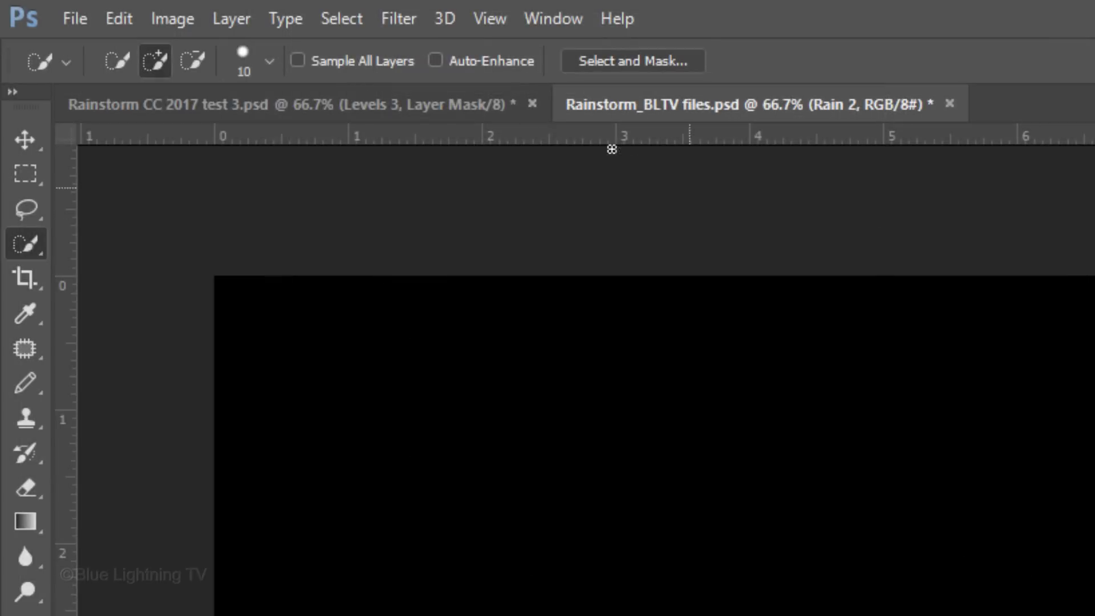
Add noise to the black Rain 2 layer.
left_click(401, 17)
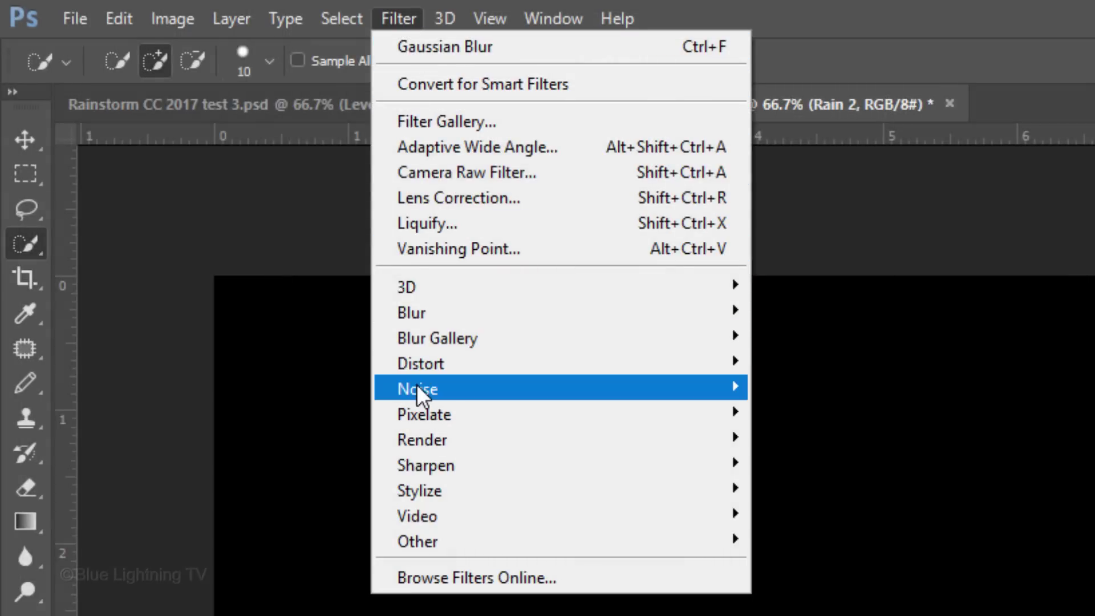
mouse_move(417, 385)
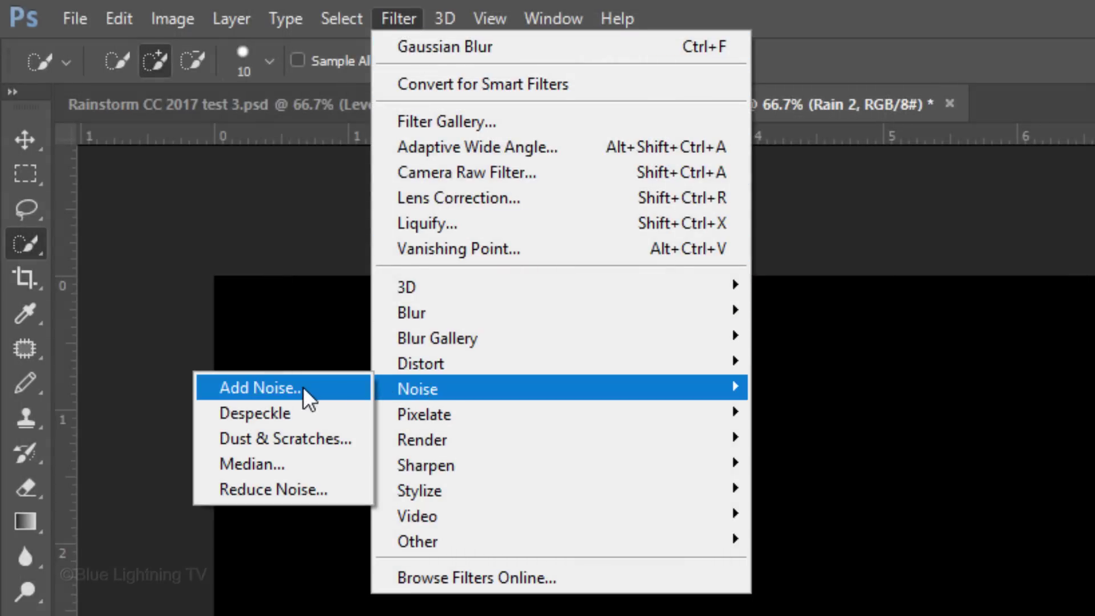
left_click(303, 387)
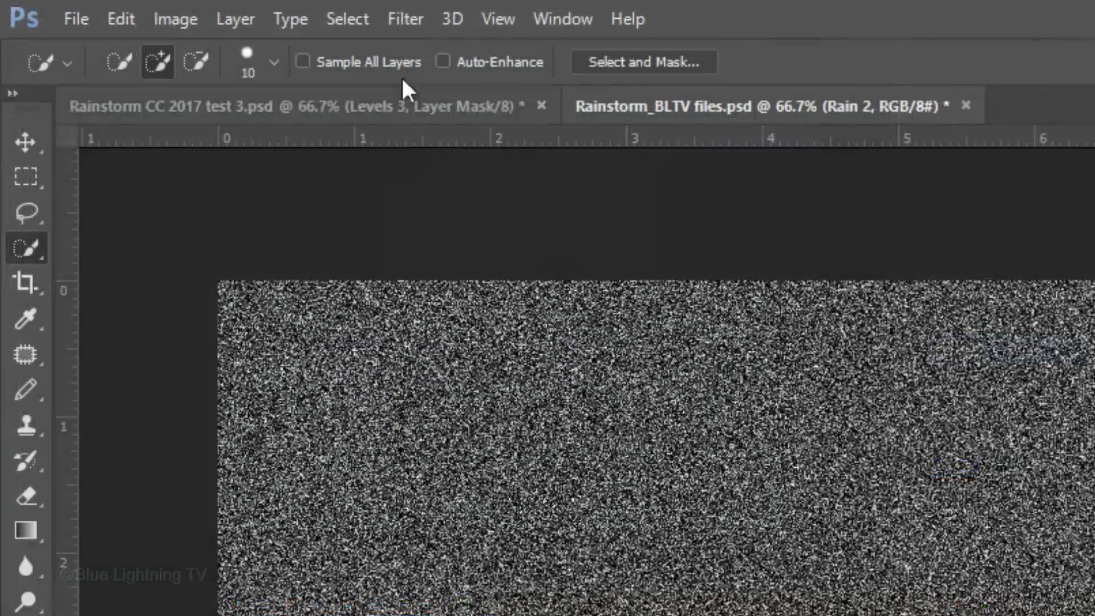
Streak the Rain 2 noise with a -60°, 30 px Motion Blur.
left_click(171, 7)
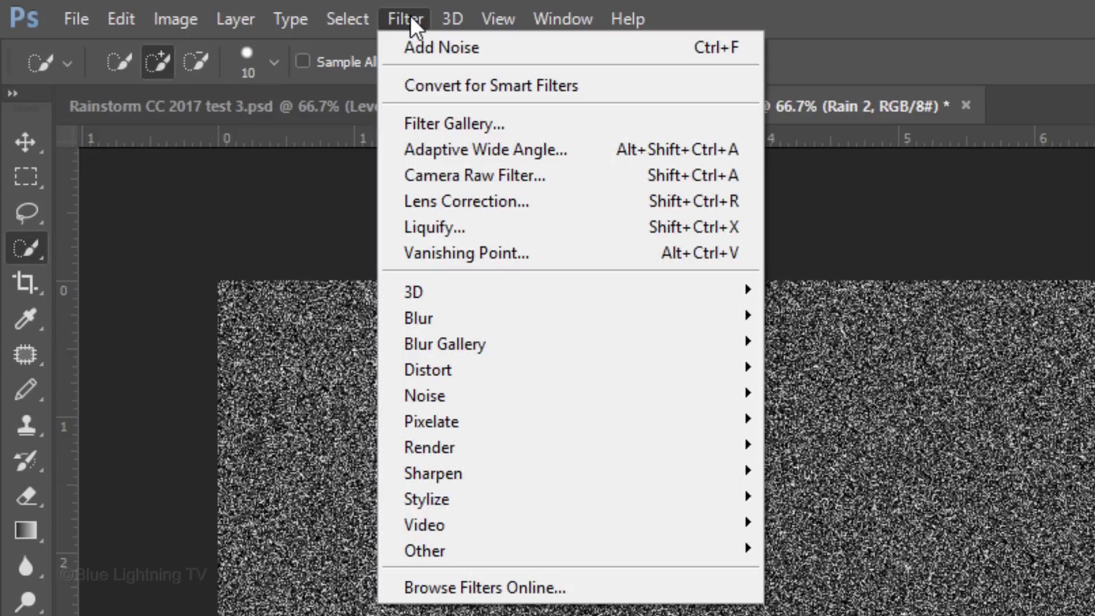
mouse_move(434, 316)
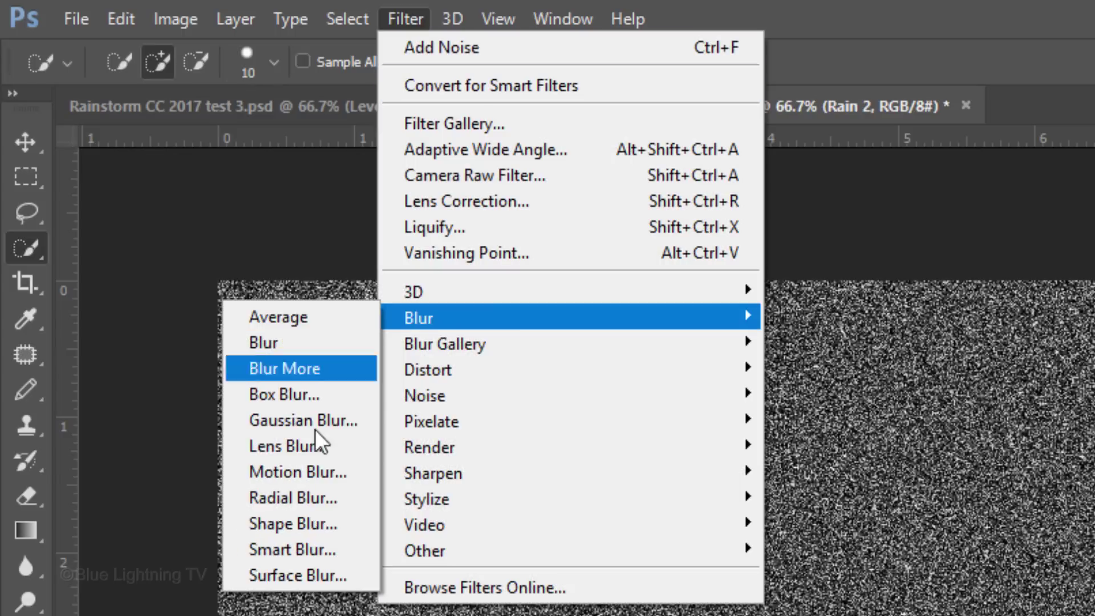
left_click(315, 468)
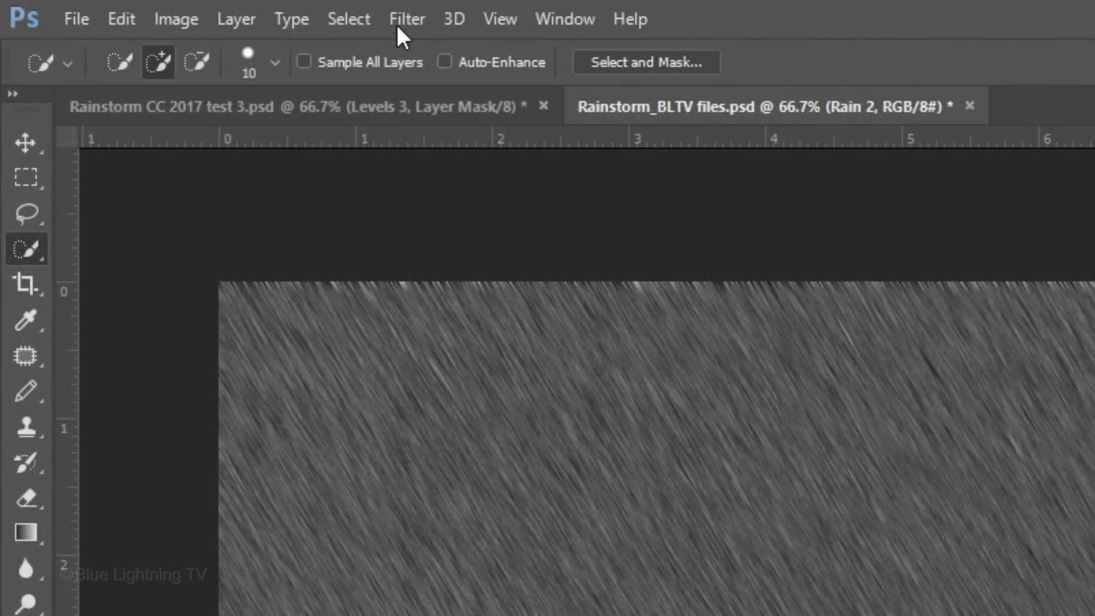
Soften the rain streaks with a 1-pixel Gaussian Blur.
left_click(404, 20)
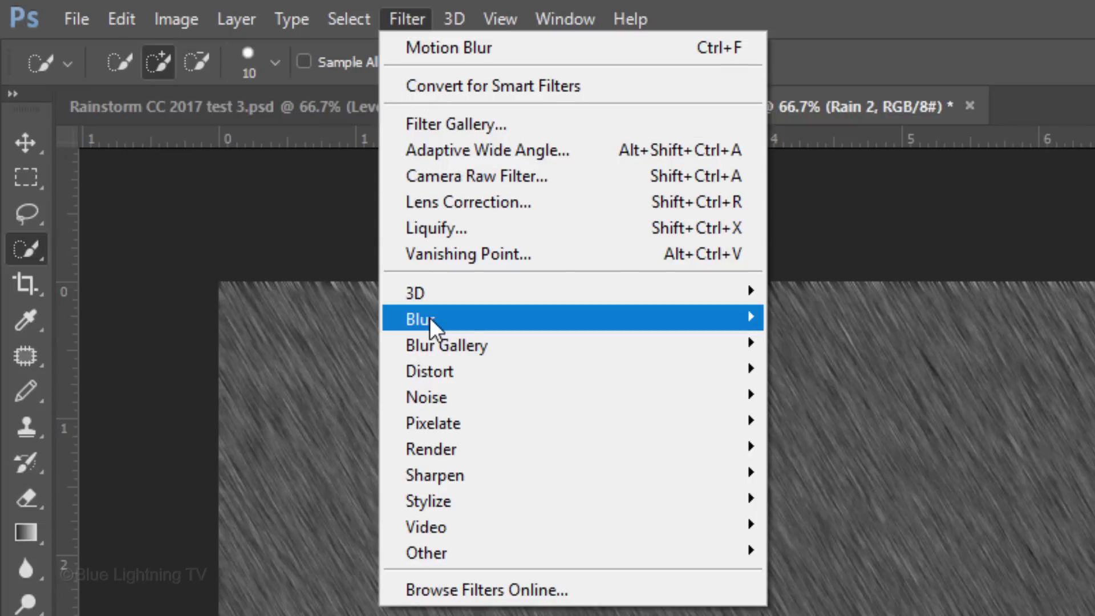
mouse_move(429, 318)
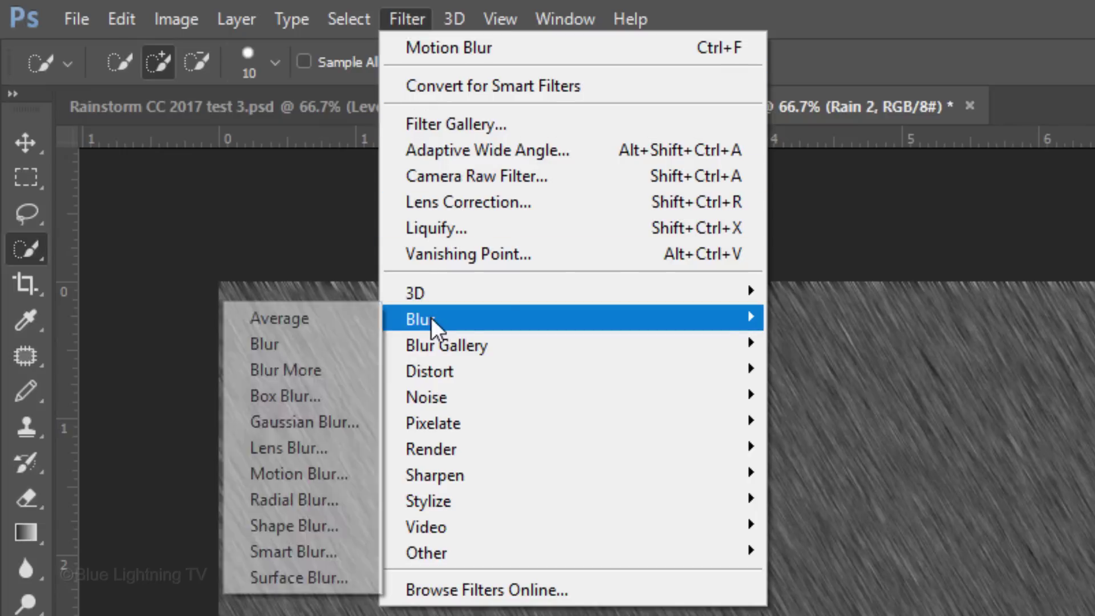
left_click(338, 422)
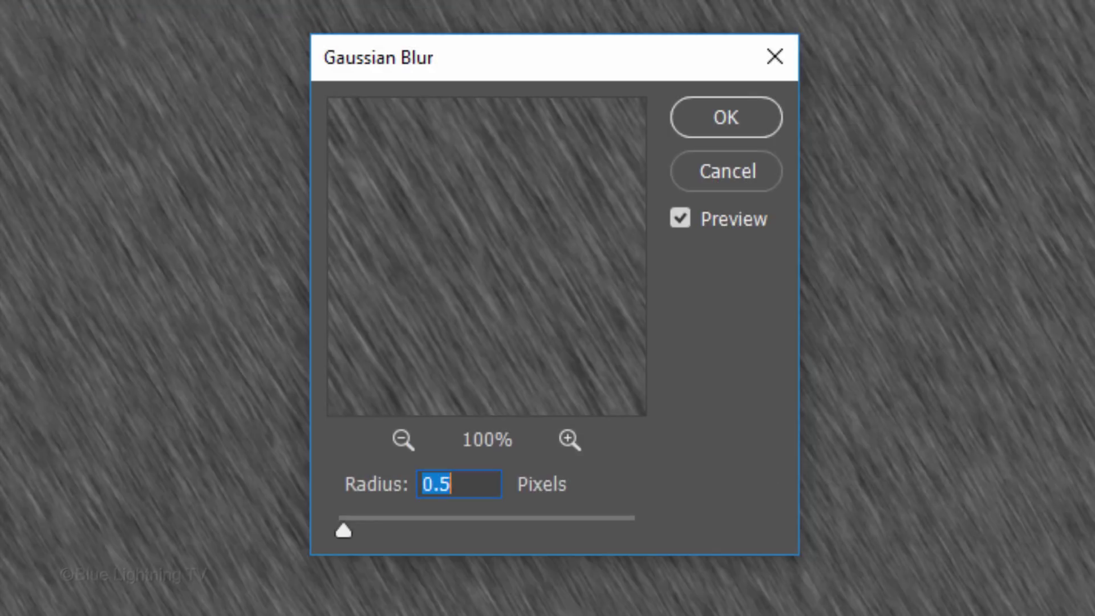
type("1")
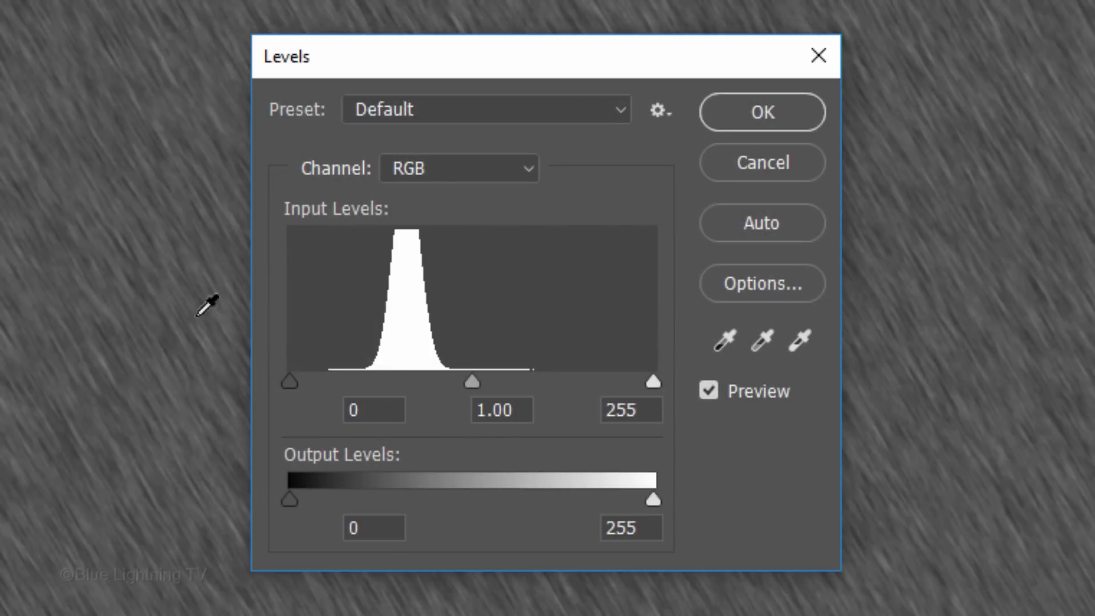
In Levels, set Rain 2's black input to 80 and midtone gamma to 0.92.
left_click(391, 409)
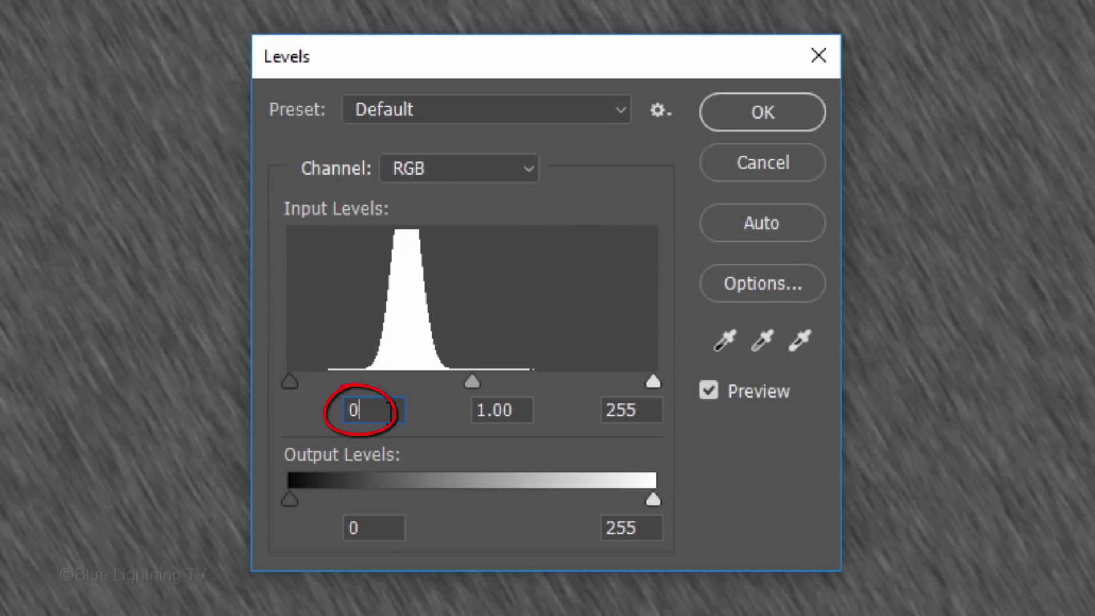
key("BackSpace")
type("80")
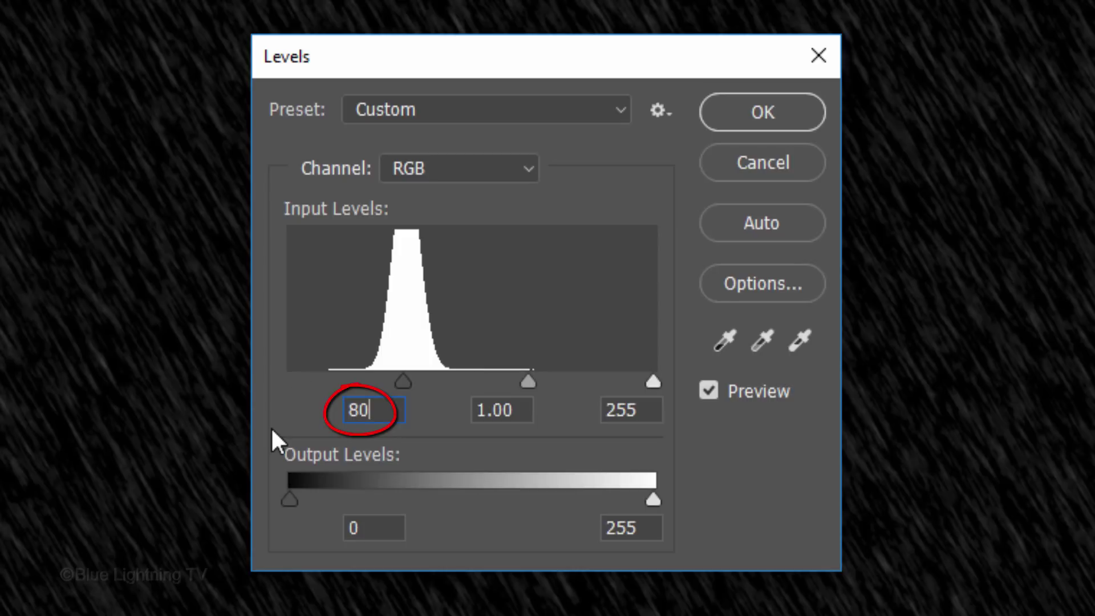
left_click(520, 412)
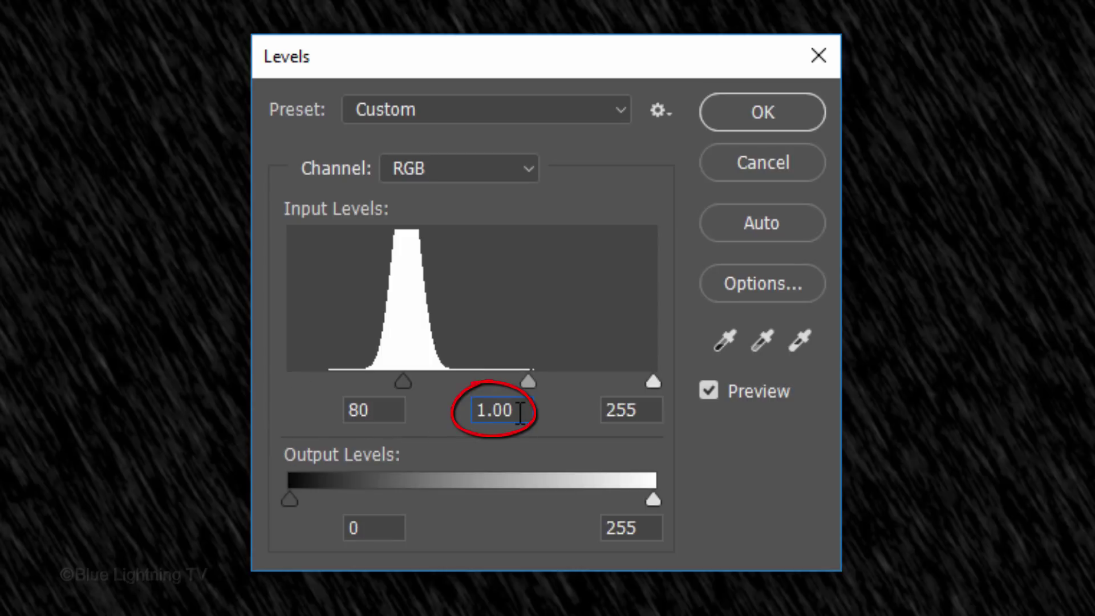
left_click_drag(521, 412, 363, 421)
type(".92")
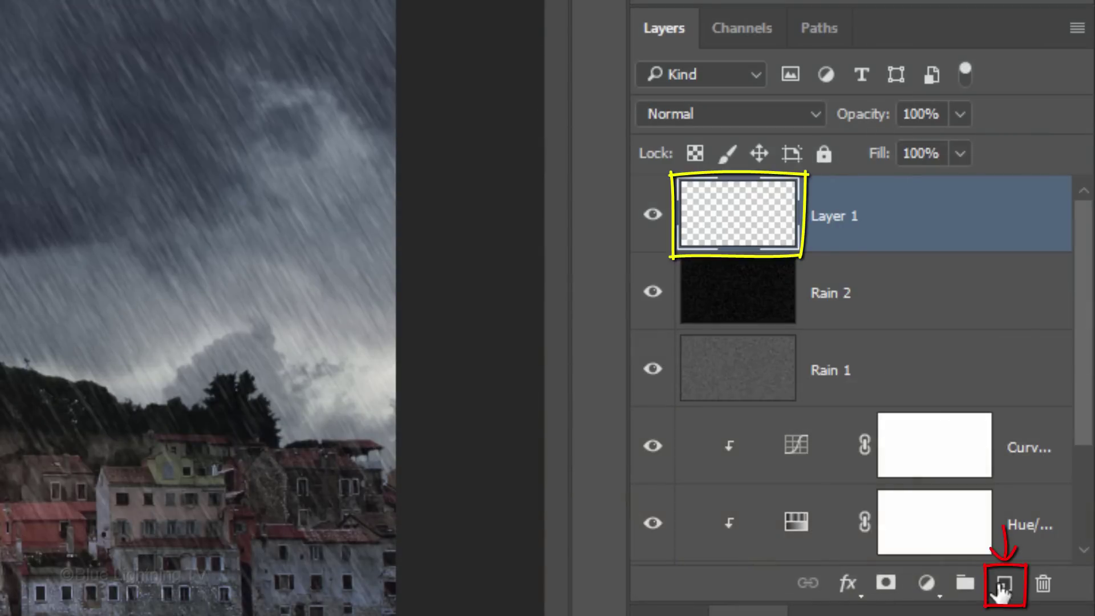
Rename Layer 1 to 'Lightning'.
double_click(850, 219)
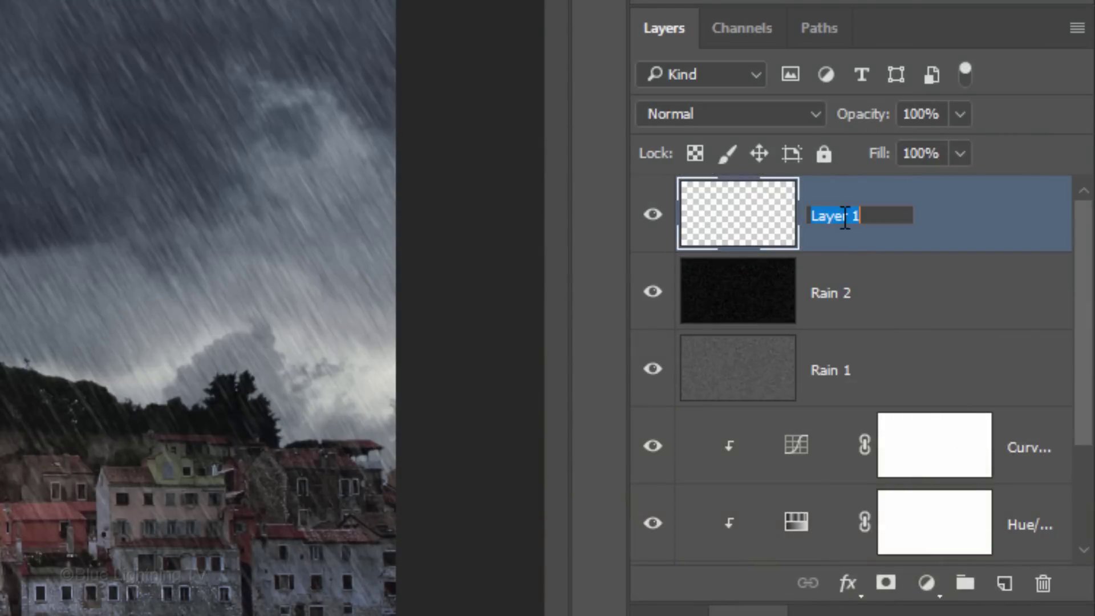
type("Lightning")
key("Return")
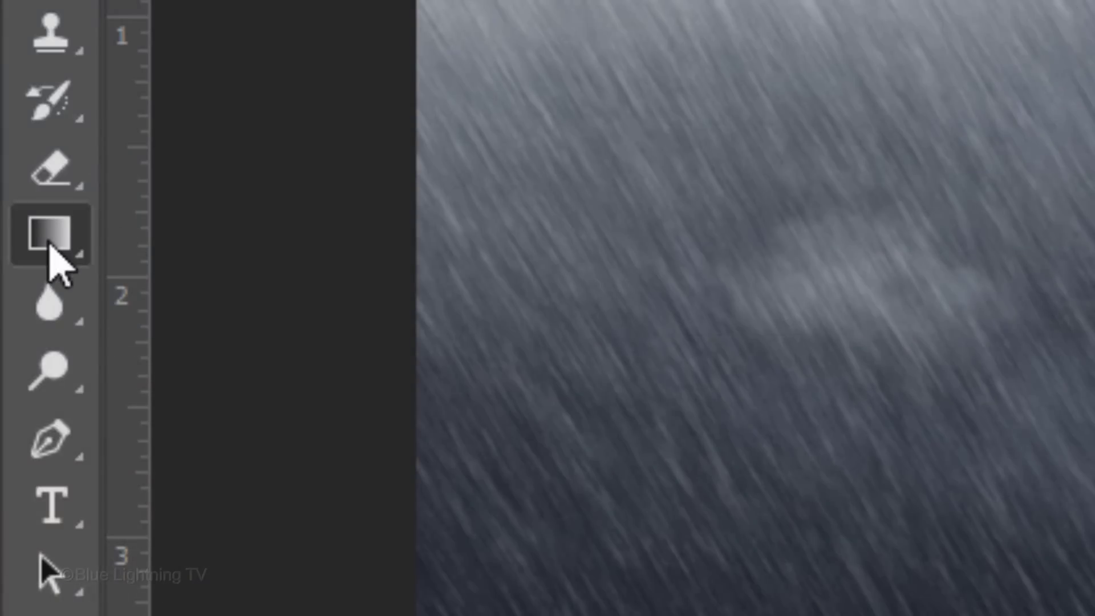
Fill the Lightning layer with a Black, White gradient from top-left to bottom-right.
right_click(50, 237)
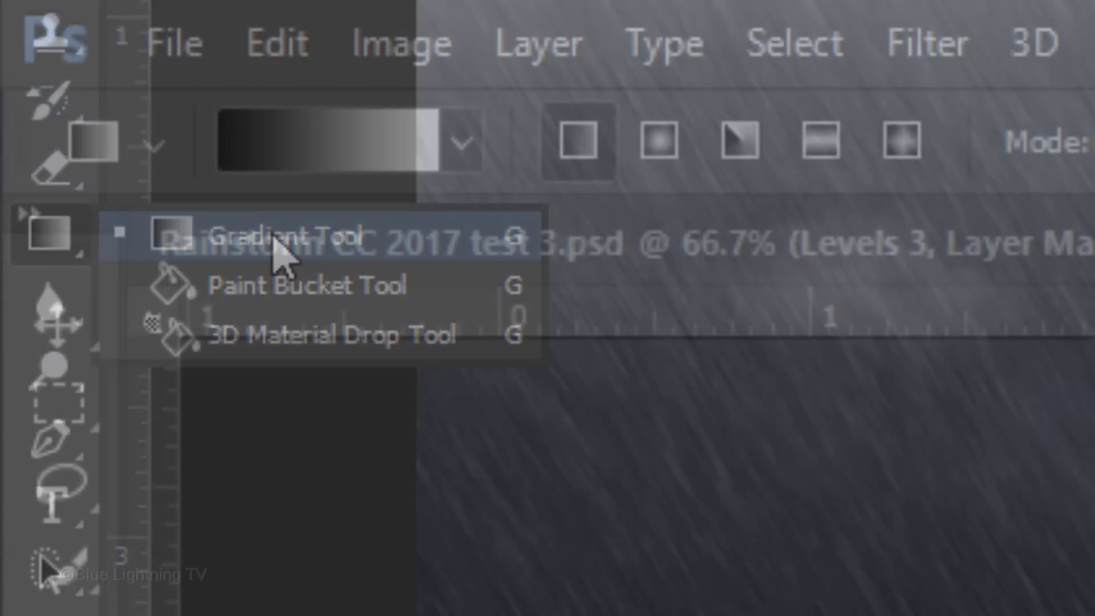
left_click(280, 240)
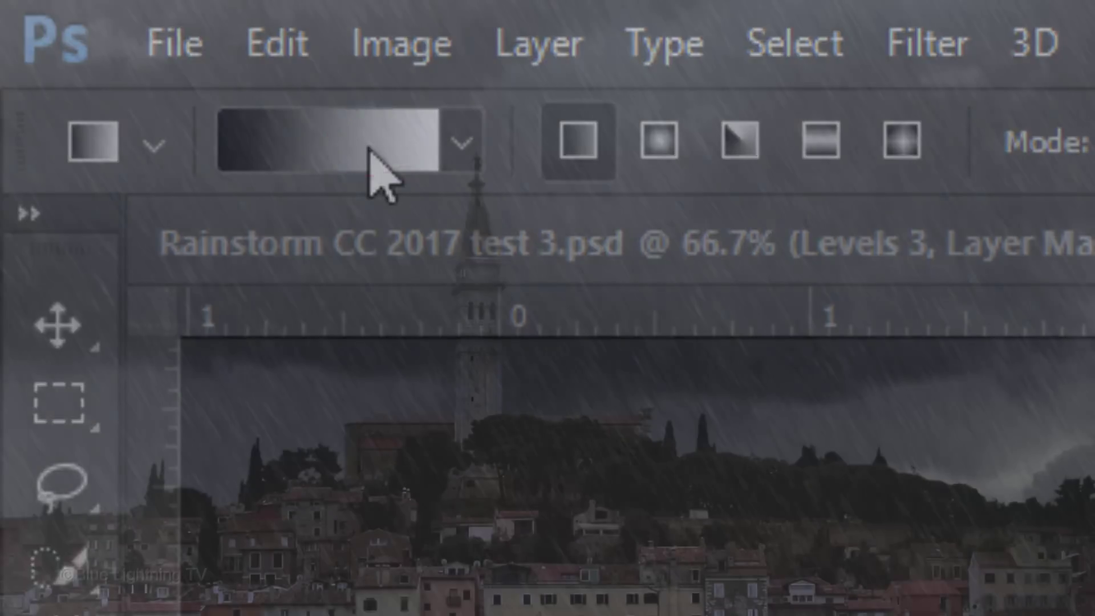
left_click(371, 165)
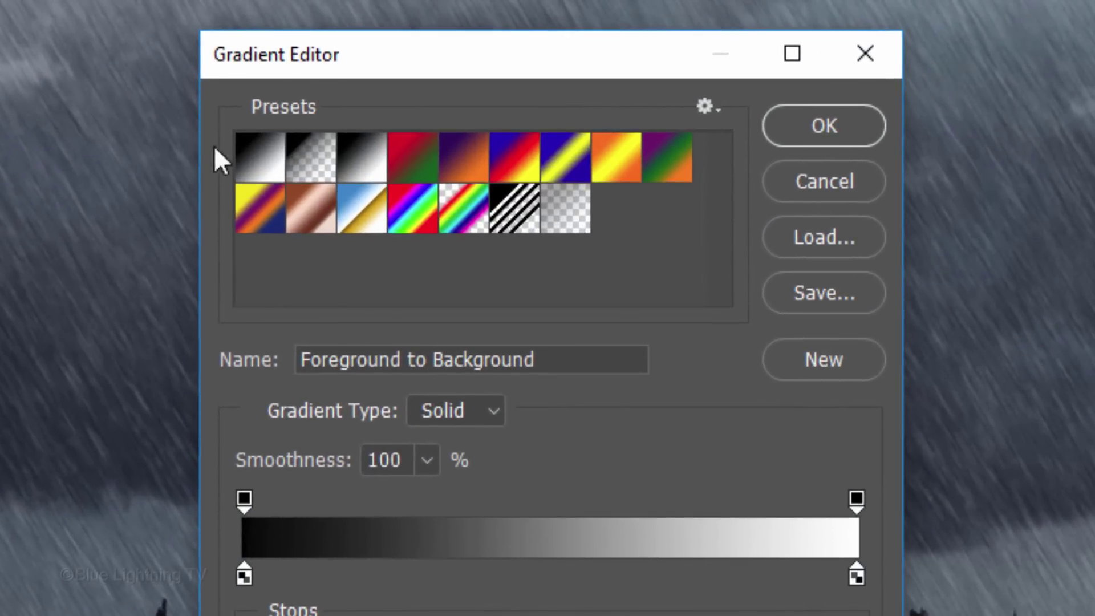
left_click(362, 166)
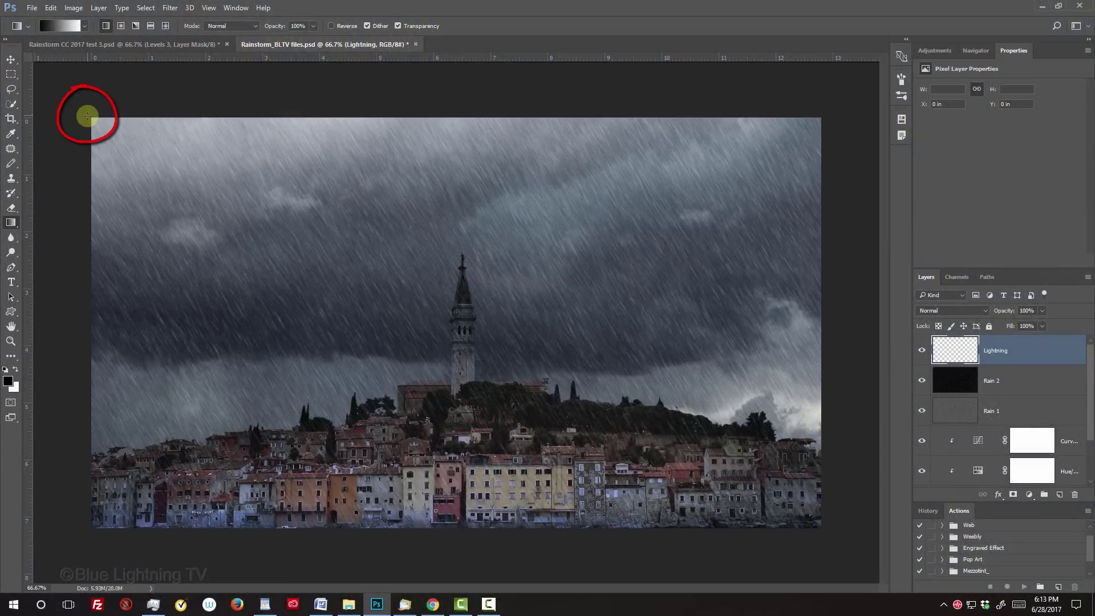
left_click_drag(88, 116, 822, 529)
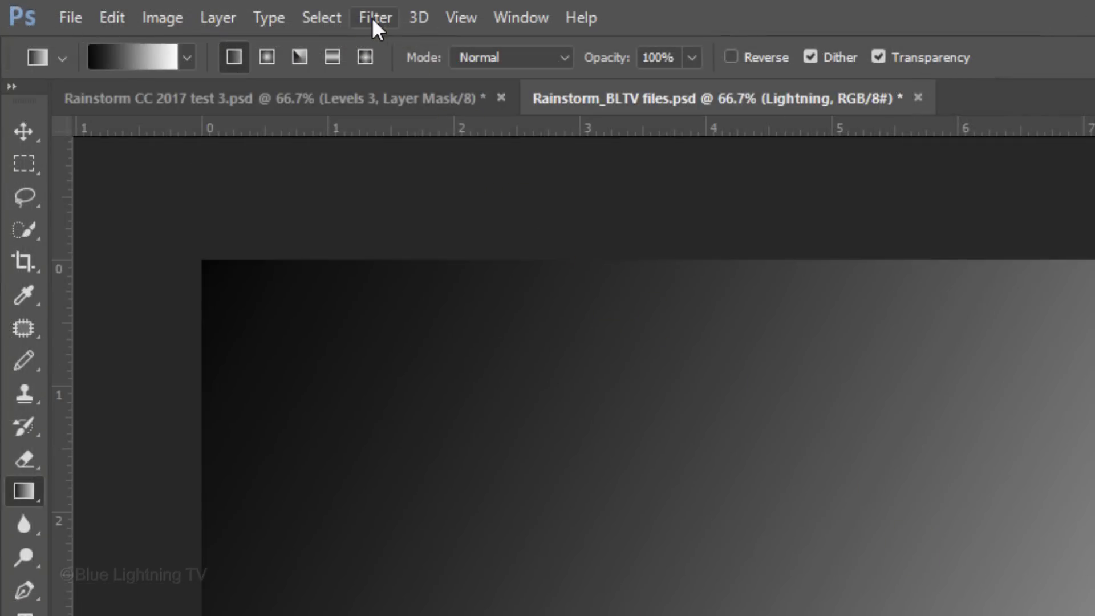
Render Difference Clouds on the Lightning layer and invert them.
left_click(168, 8)
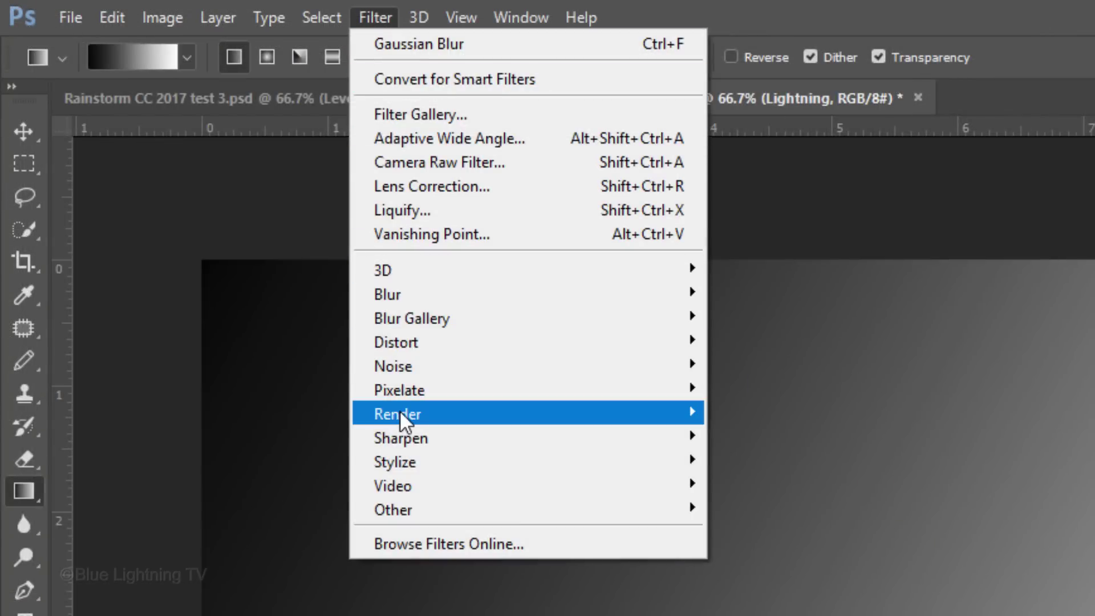
mouse_move(399, 410)
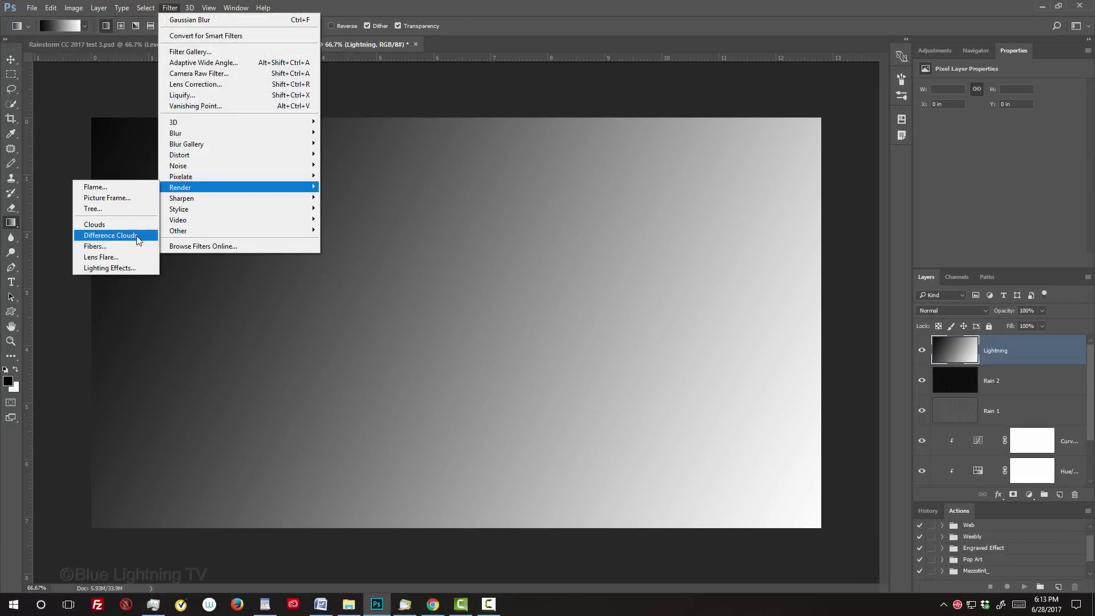
left_click(302, 520)
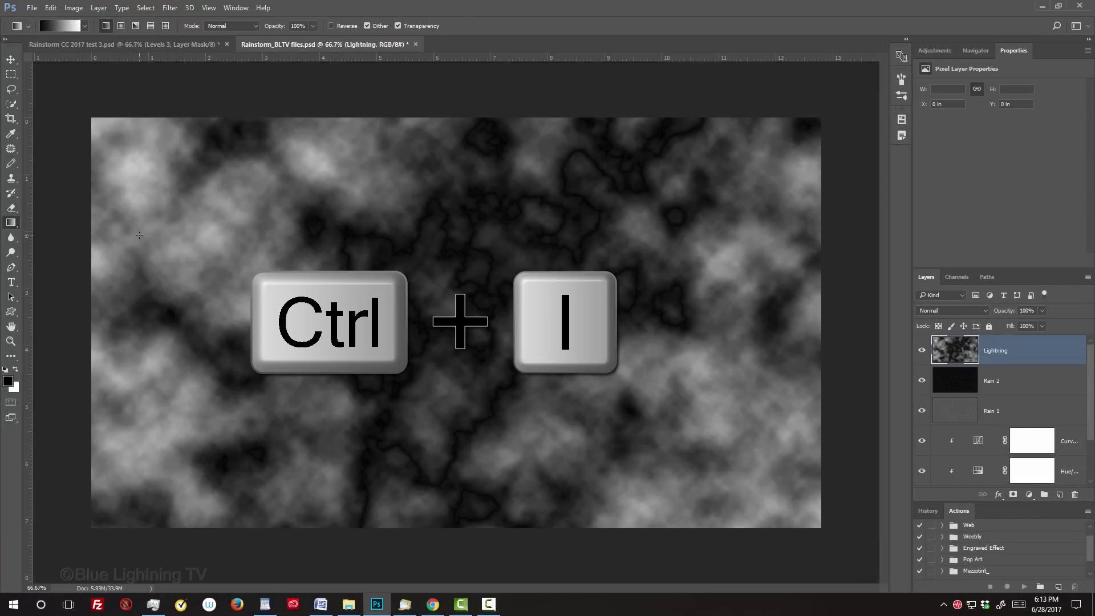
key("ctrl+i")
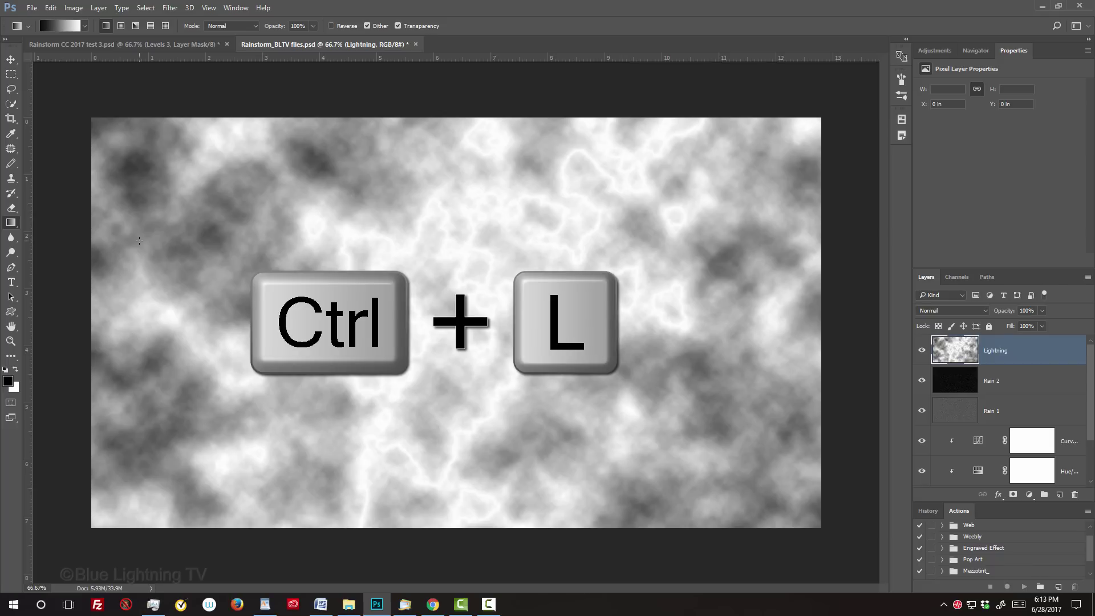
Apply Levels with black input 200 and midtone 0.24 to leave thin bright veins.
key("ctrl+l")
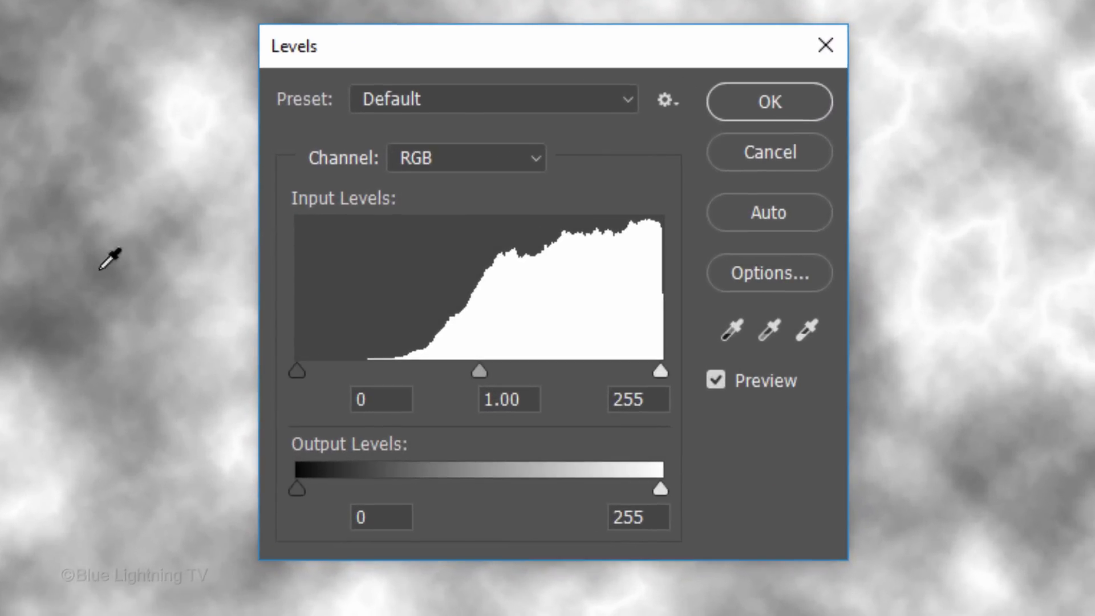
left_click(402, 401)
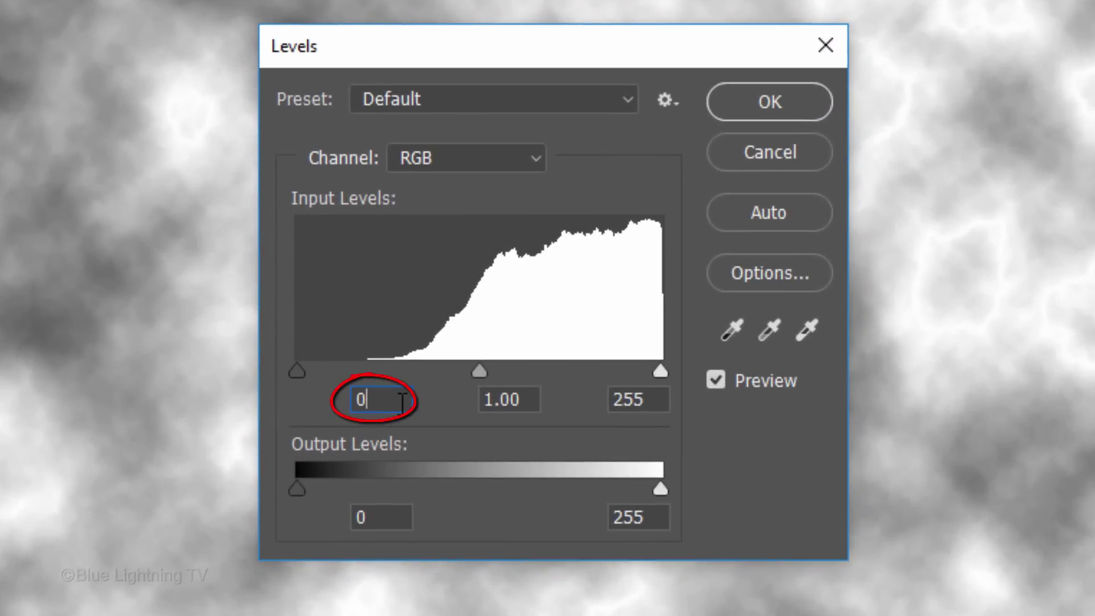
type("200")
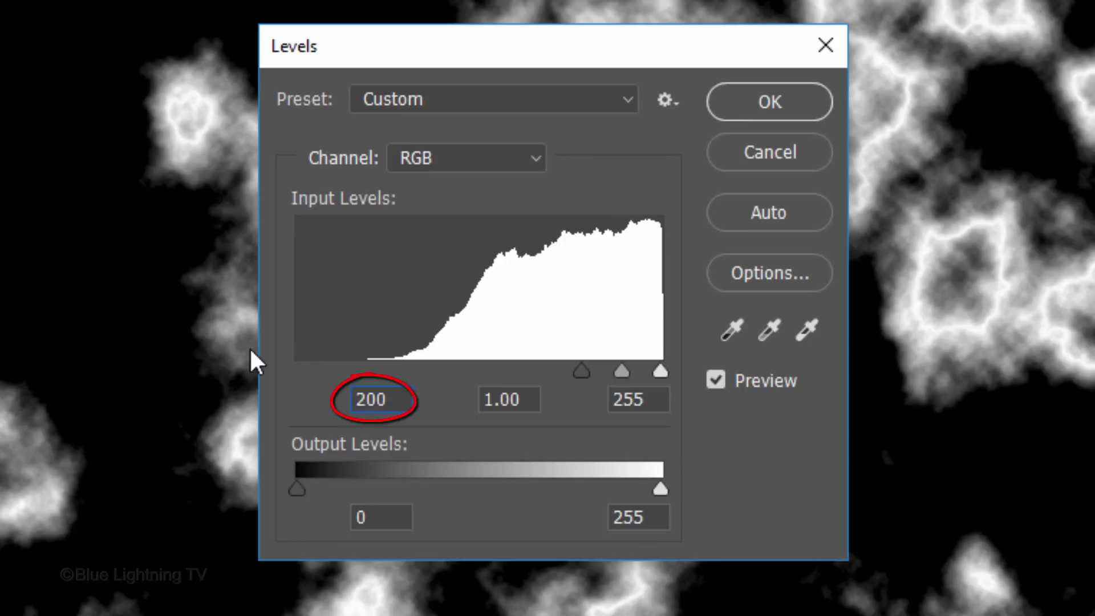
left_click(536, 394)
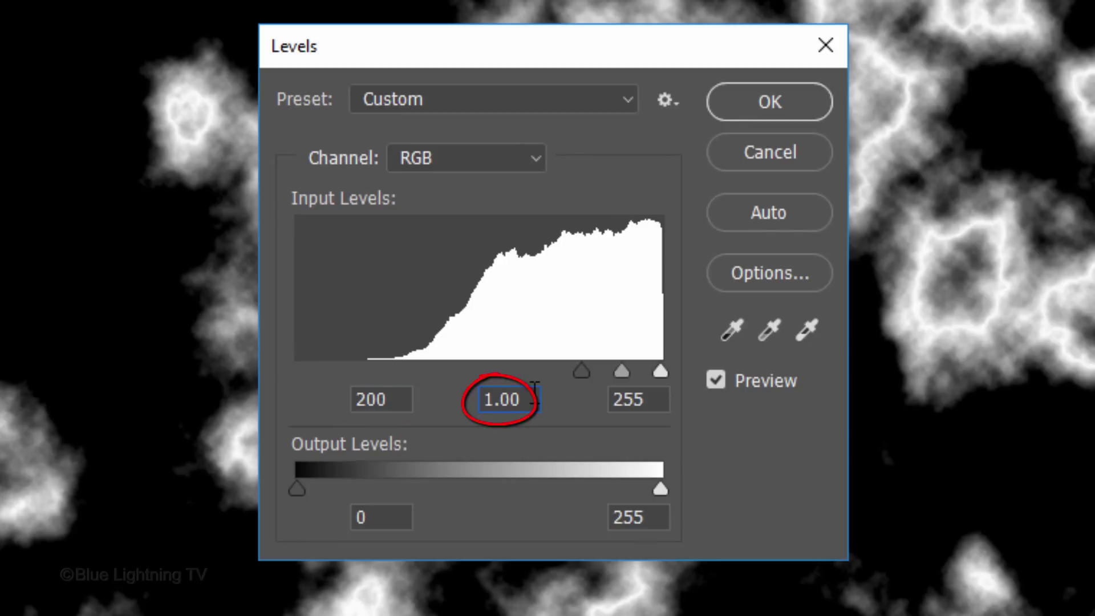
key("BackSpace")
key("BackSpace")
key("BackSpace")
key("BackSpace")
type(".24")
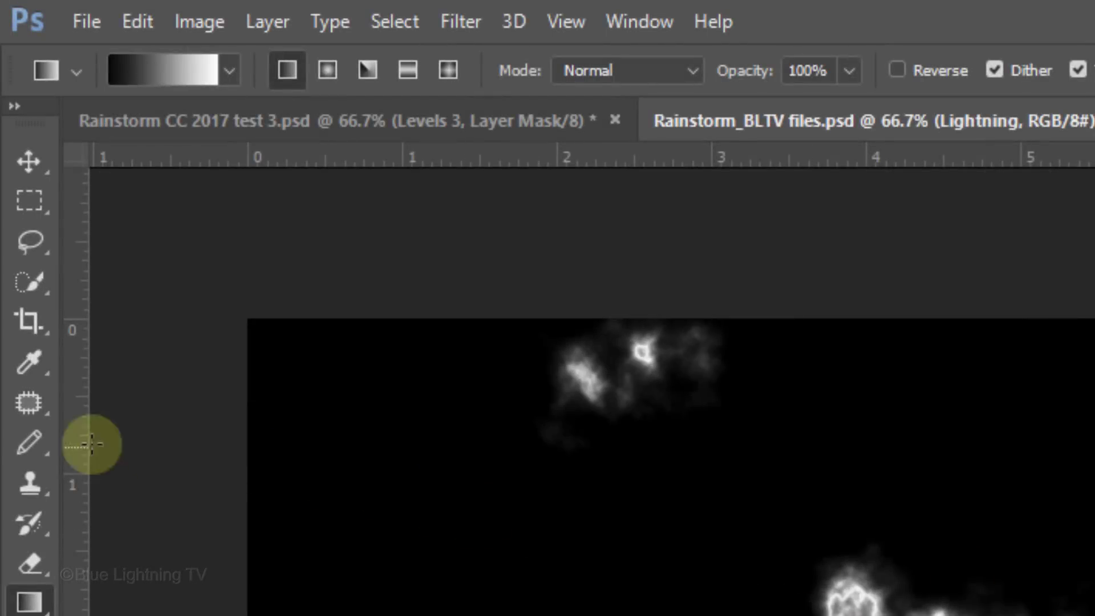
Switch to the Brush Tool and bring up its size and hardness settings.
right_click(35, 444)
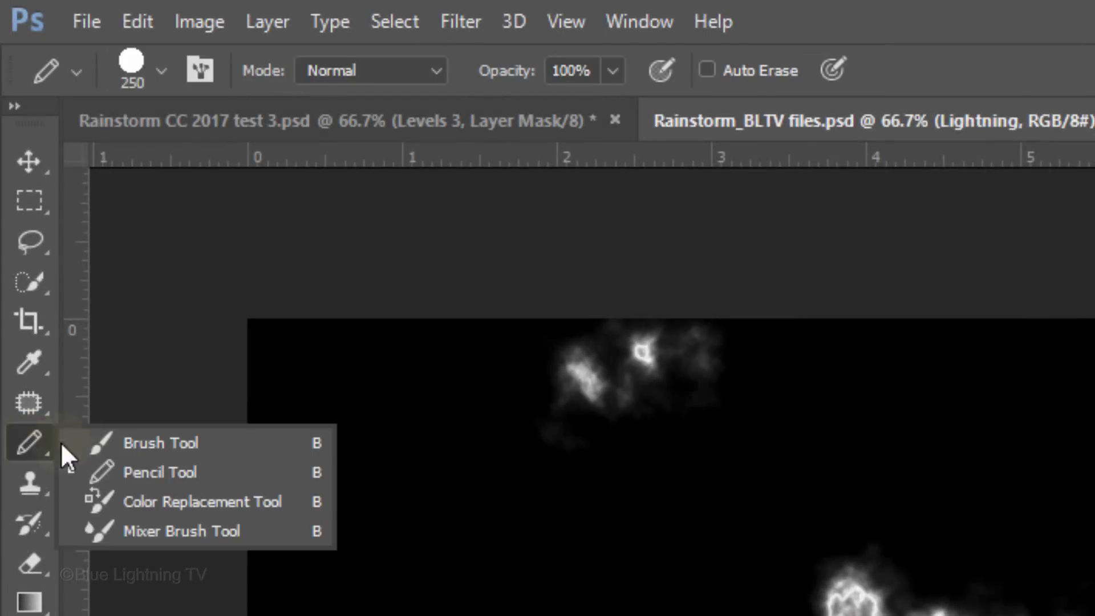
left_click(159, 440)
left_click(162, 70)
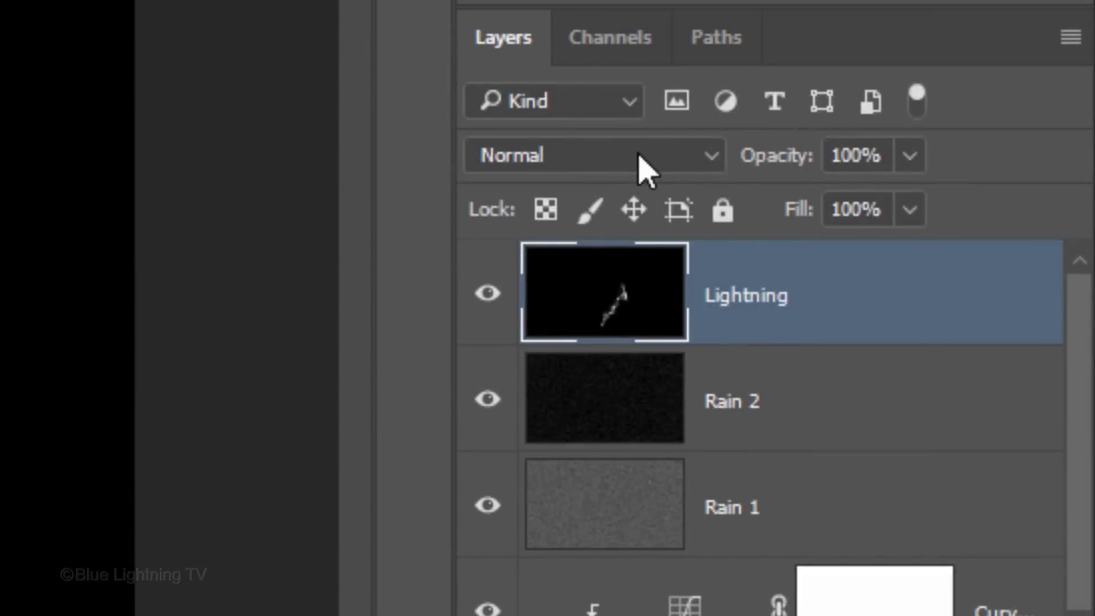
Reposition the lightning bolt on the canvas with the Move tool.
left_click(645, 154)
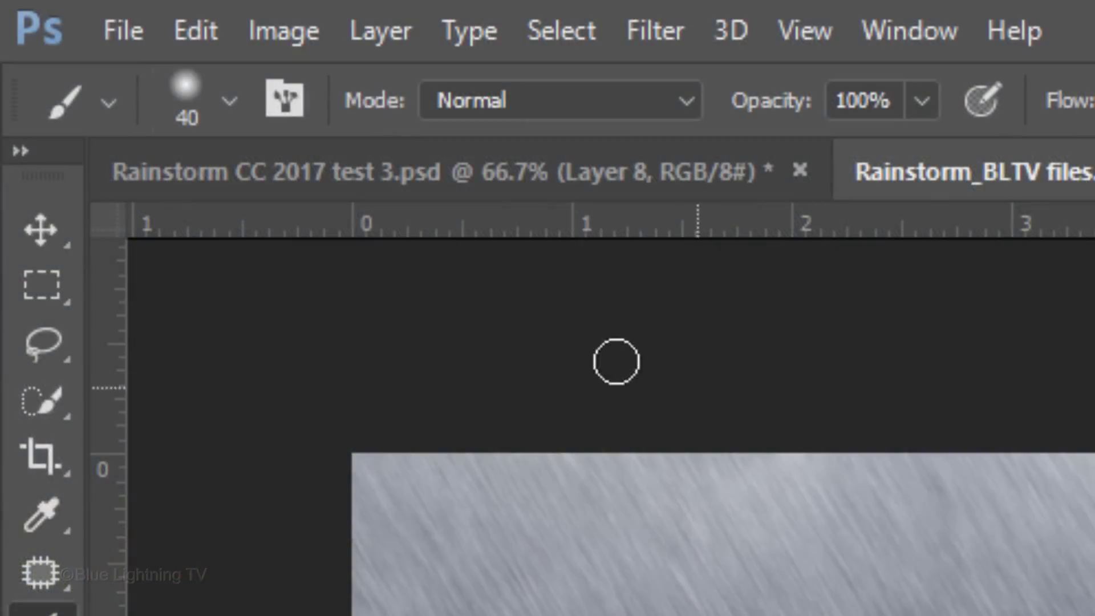
left_click(42, 233)
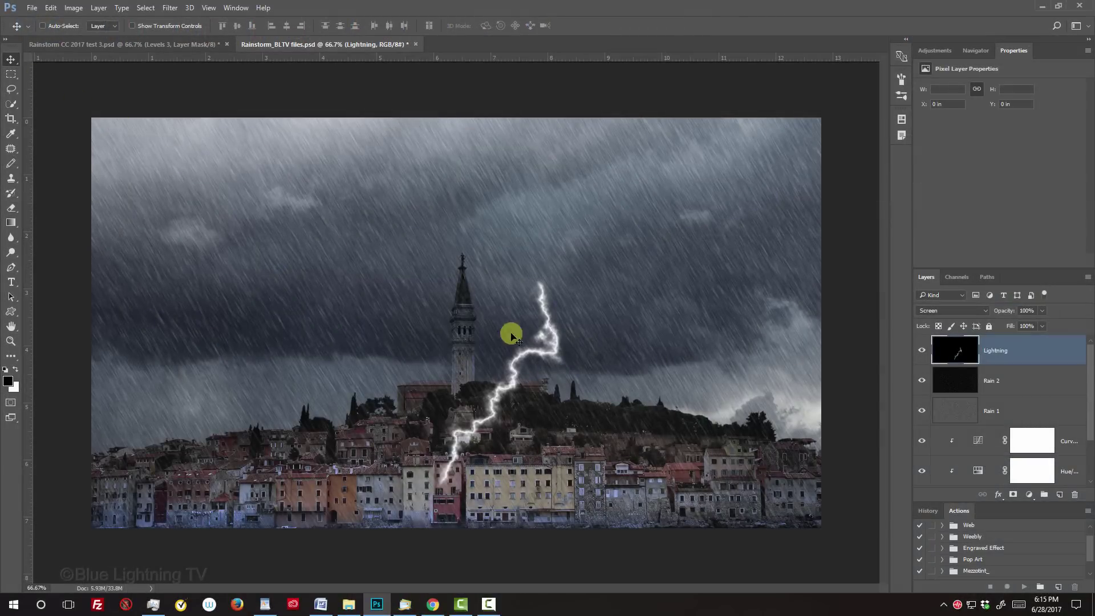
left_click_drag(517, 339, 286, 251)
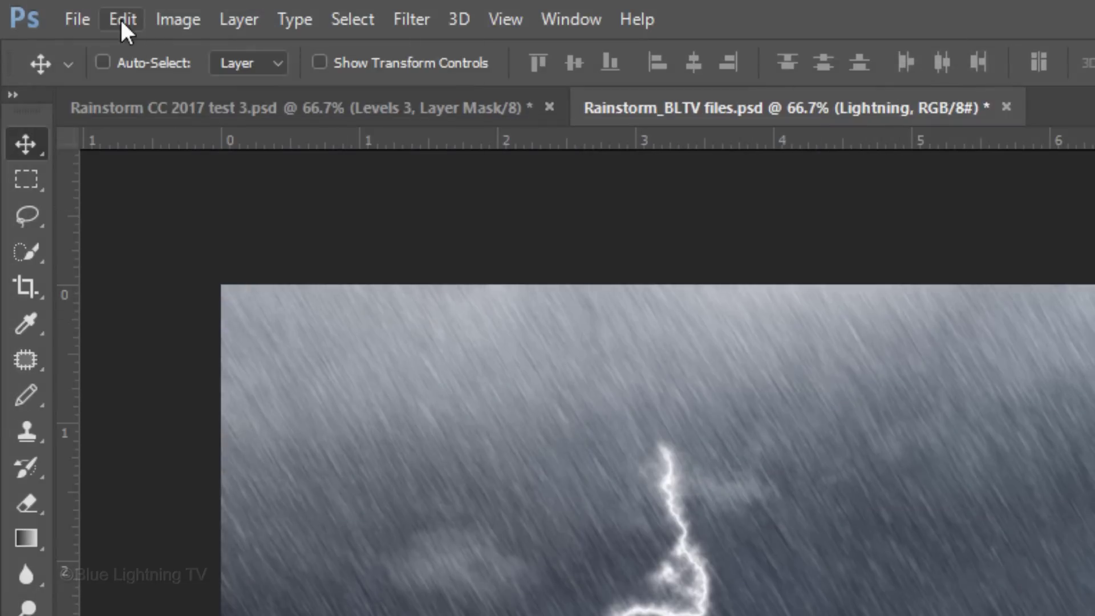
Flip the bolt horizontally and place it in the upper-left sky.
left_click(50, 8)
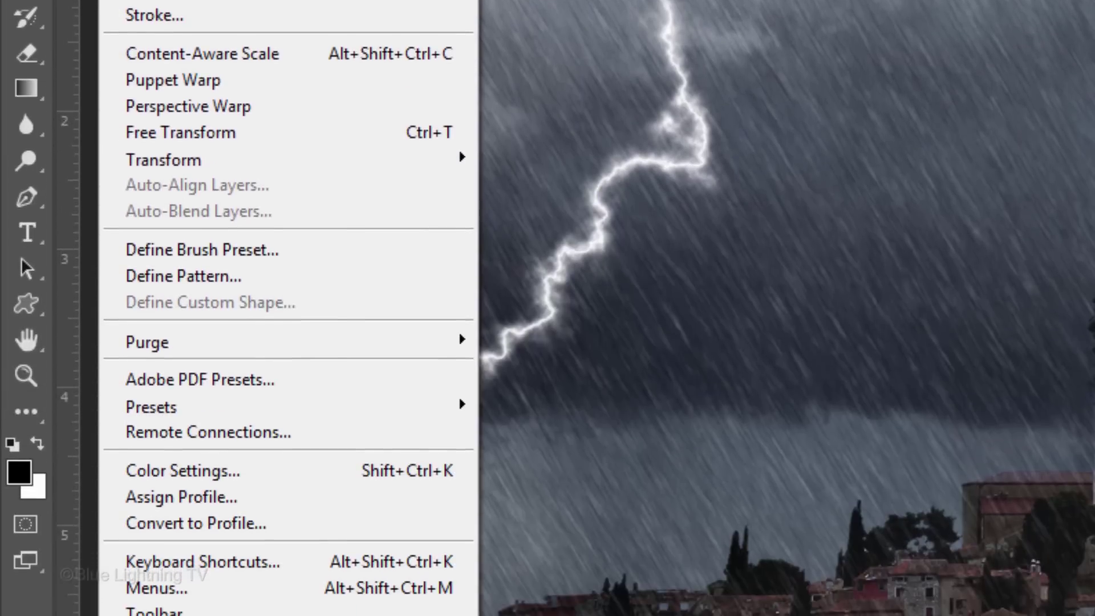
mouse_move(224, 157)
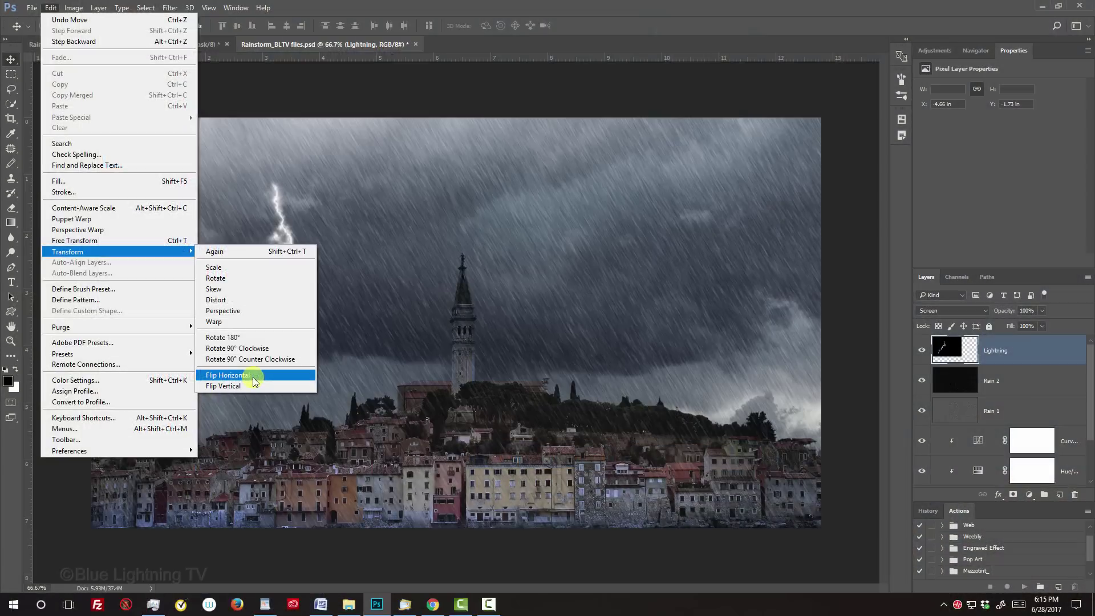
left_click(617, 457)
left_click_drag(137, 274, 205, 251)
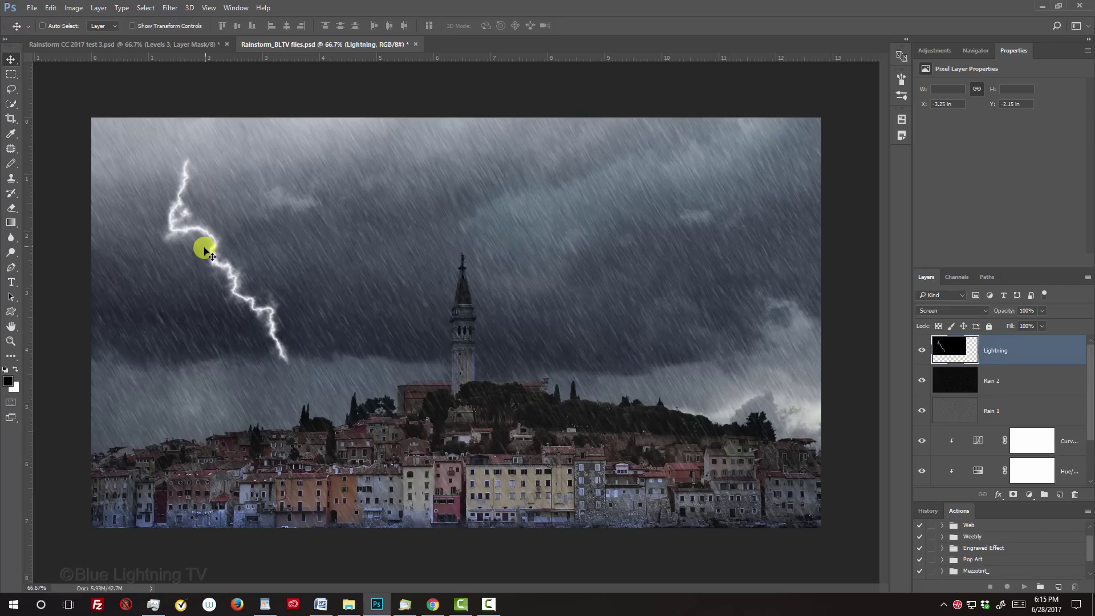
Scale the lightning bolt to 116.46% and nudge it slightly right and down.
key("ctrl+t")
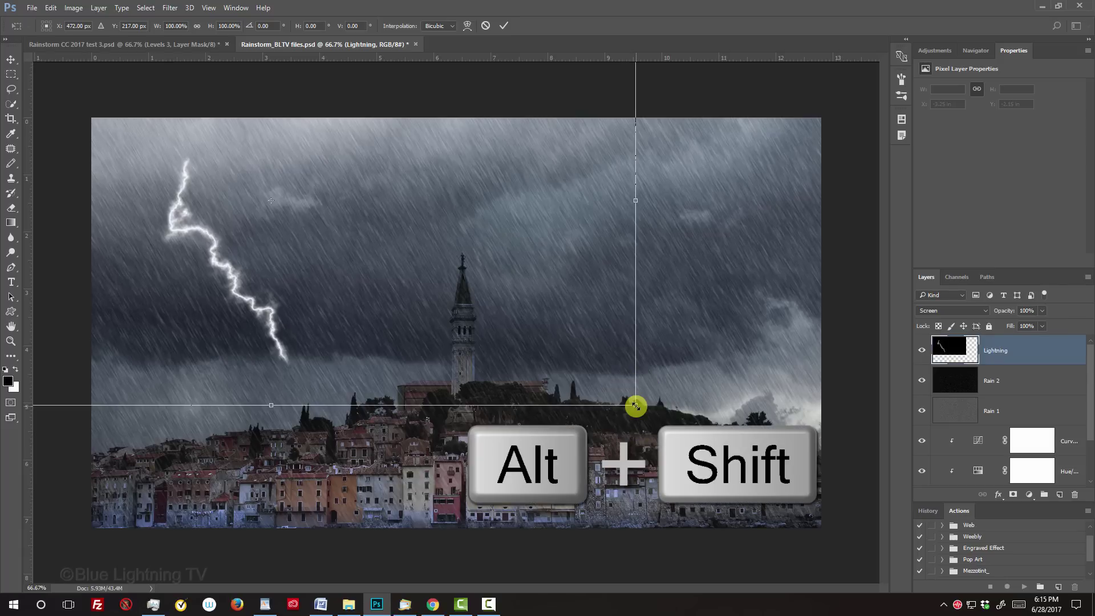
left_click_drag(636, 406, 692, 442)
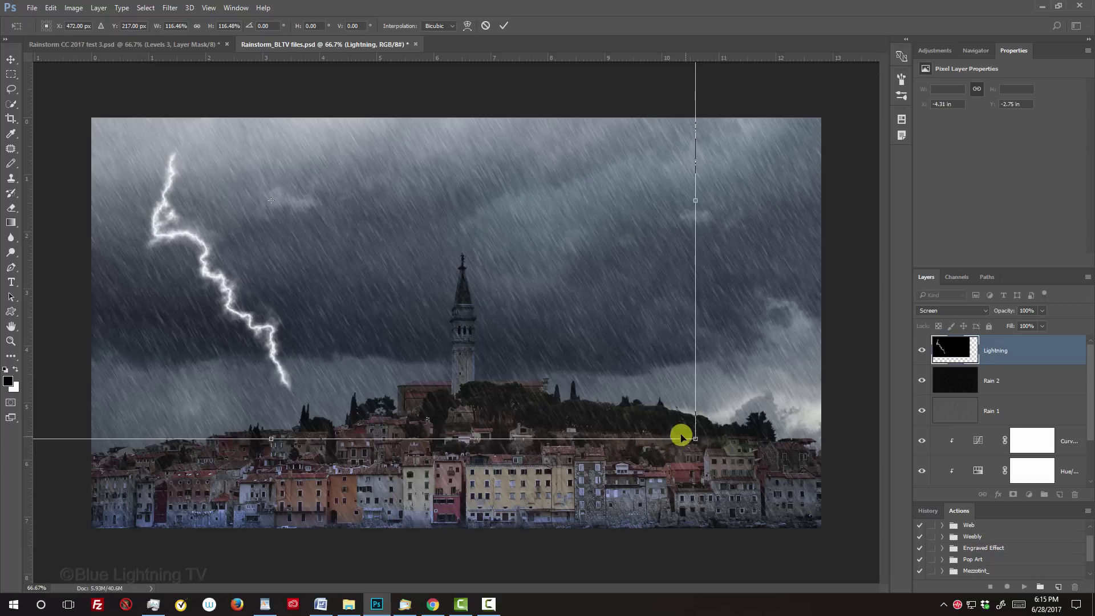
left_click_drag(285, 305, 307, 302)
key("Return")
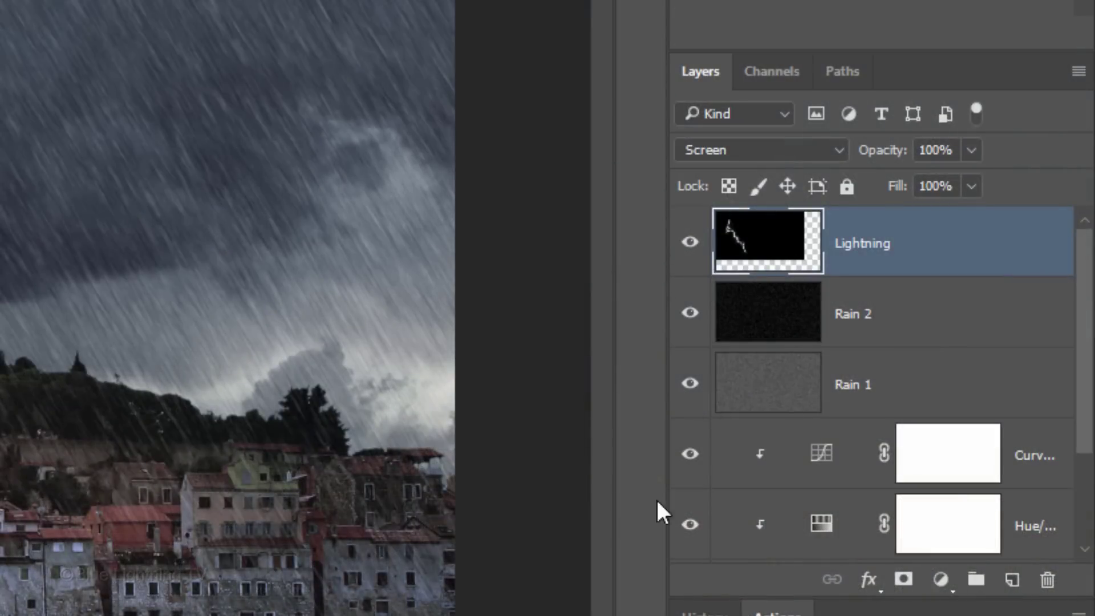
Add a Hue/Saturation adjustment clipped to Lightning, colorized at Hue 225, Saturation 14.
left_click(940, 581)
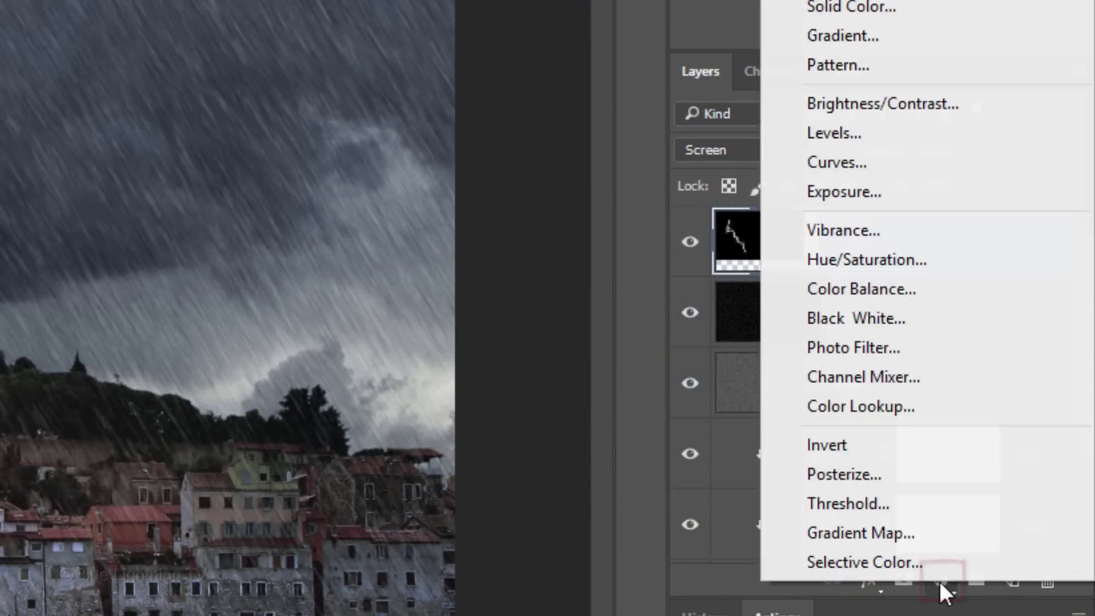
left_click(872, 262)
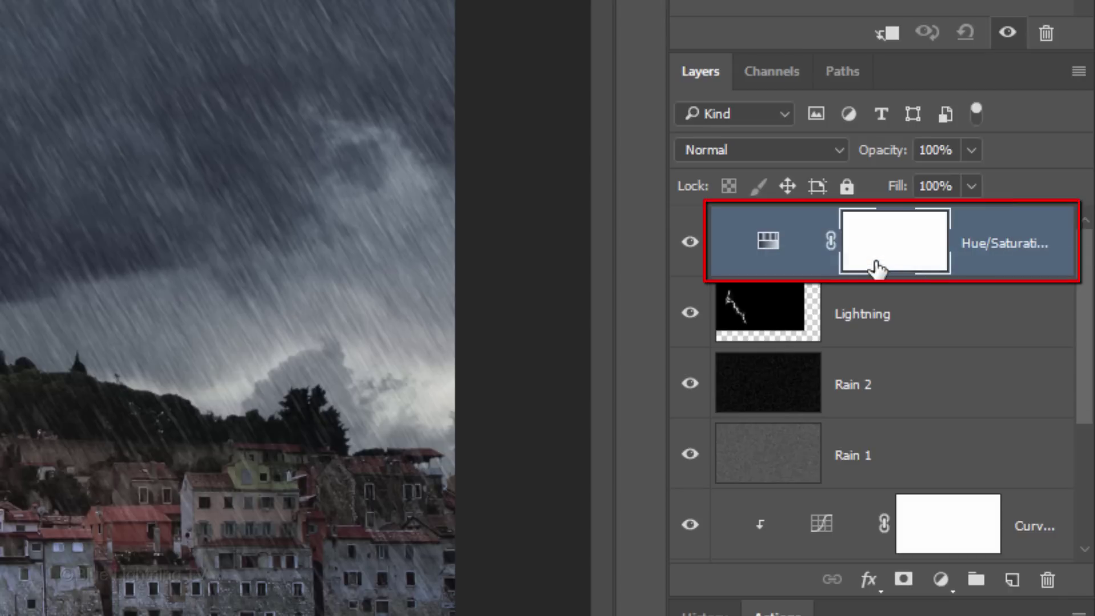
left_click(887, 33)
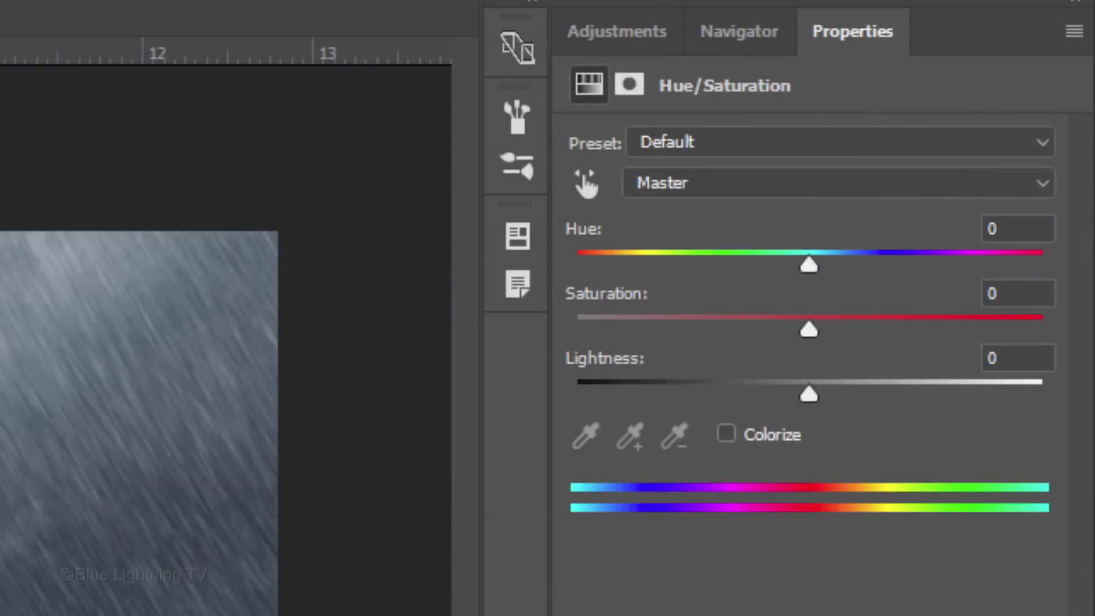
left_click(726, 435)
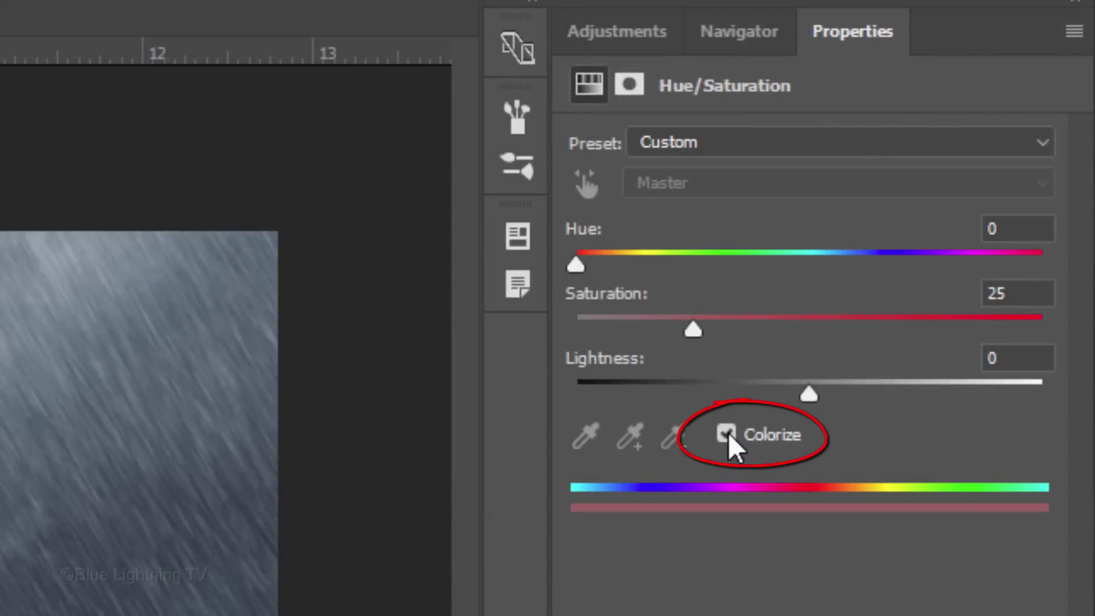
left_click(996, 229)
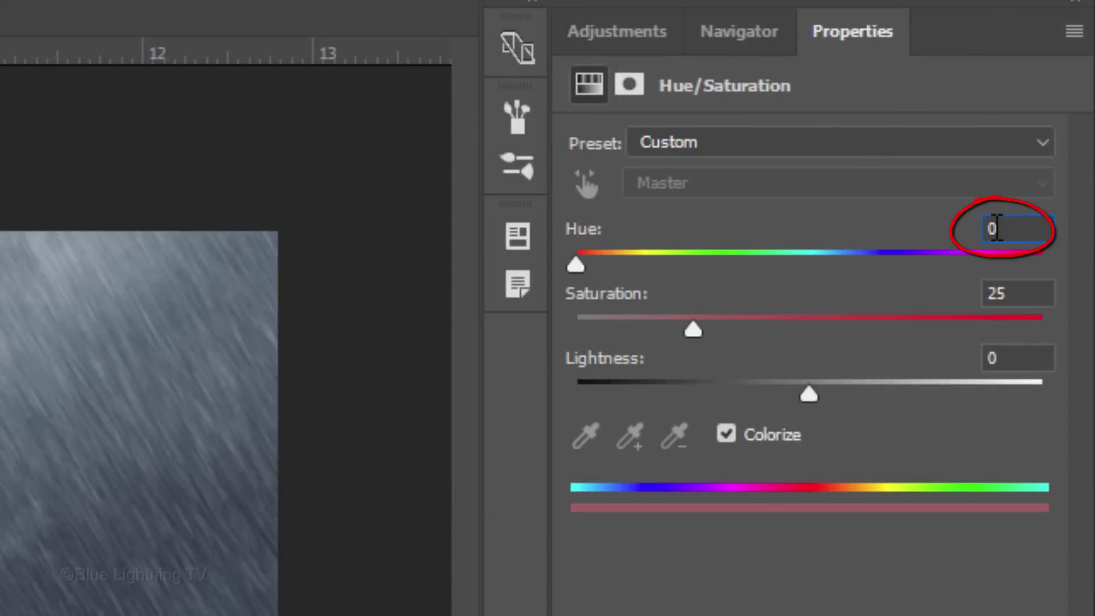
type("225")
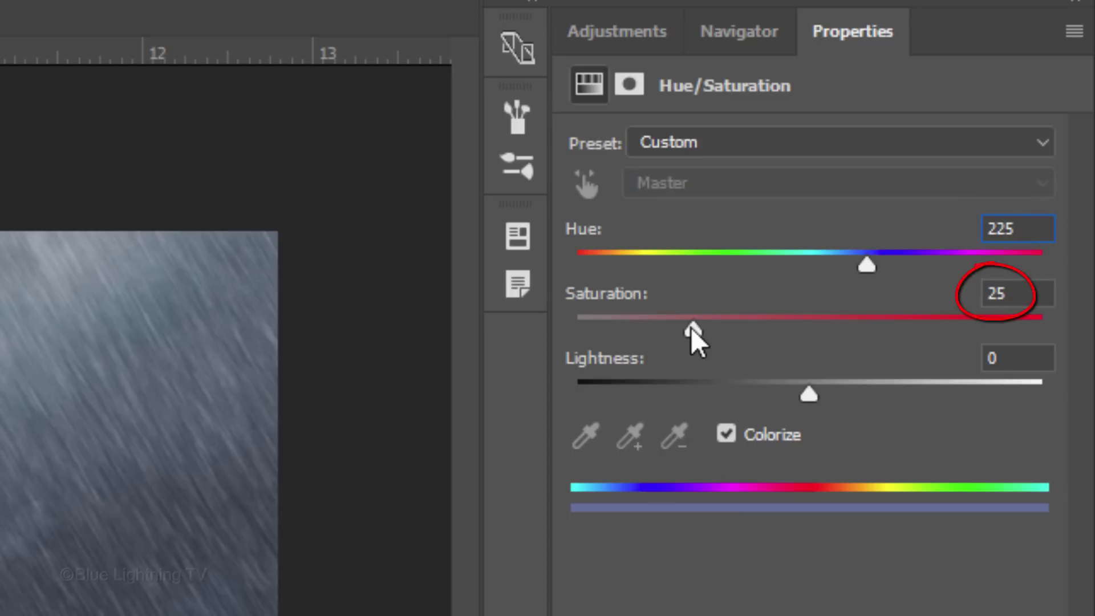
left_click_drag(691, 330, 640, 333)
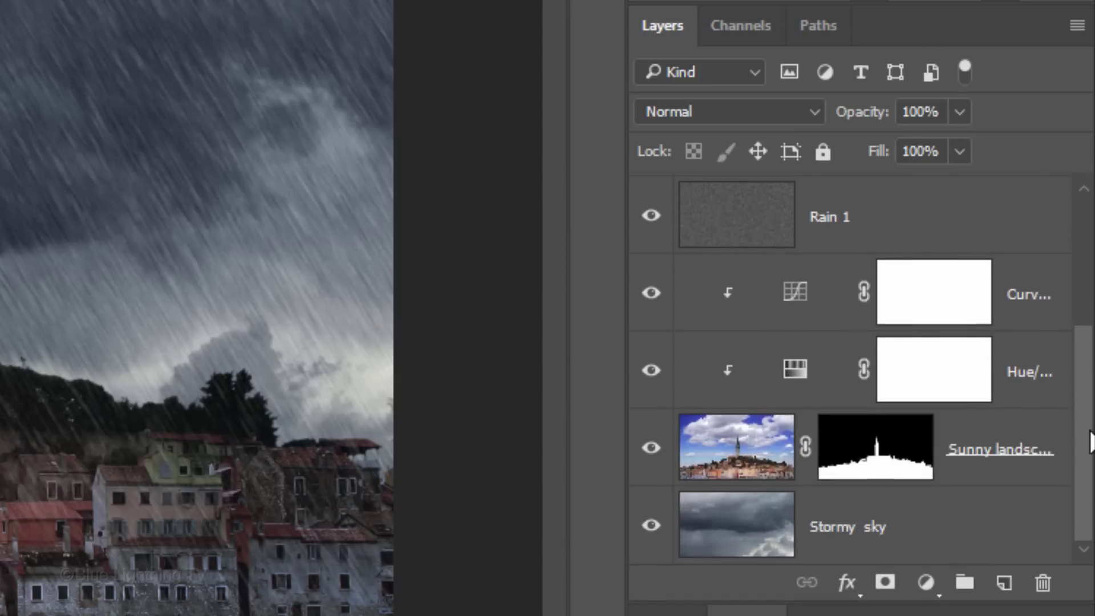
Target the Stormy sky layer, make white the foreground colour, and choose the Dodge Tool.
left_click(751, 520)
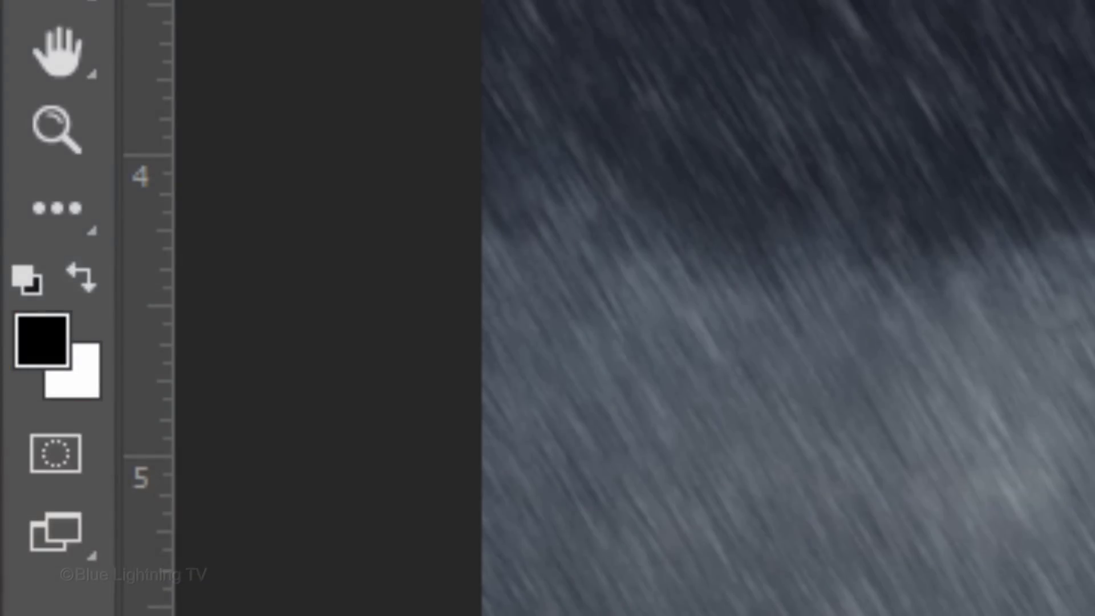
key("x")
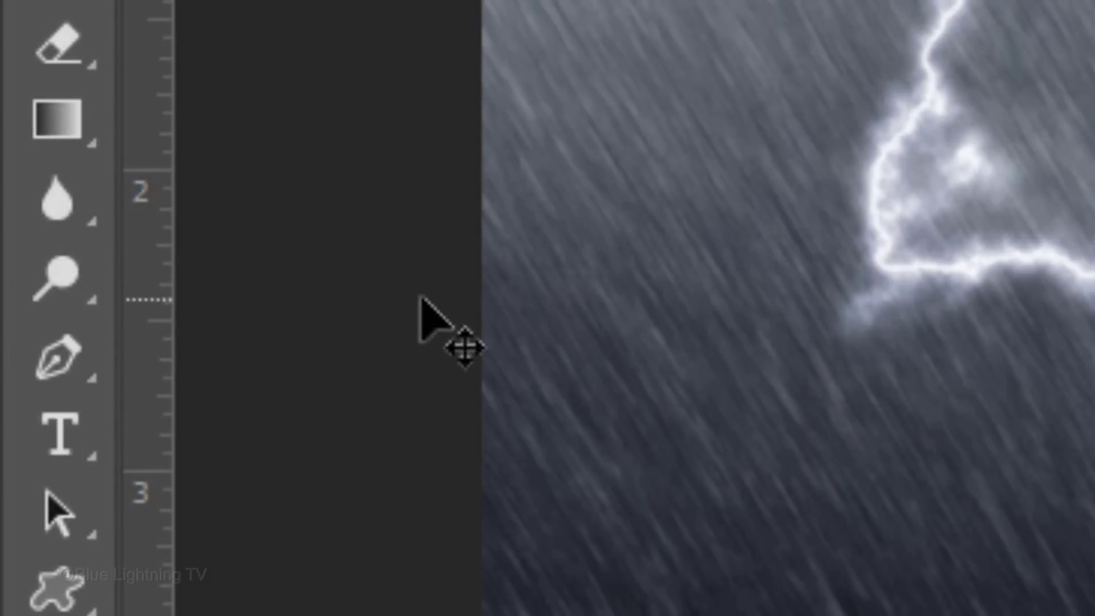
right_click(68, 273)
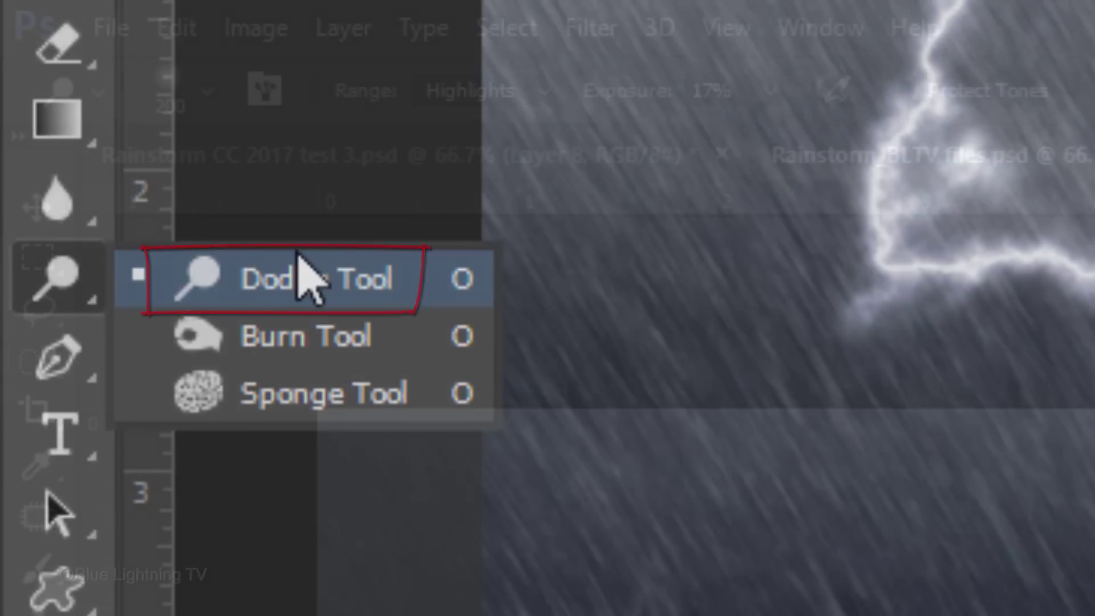
left_click(302, 276)
Set the dodge brush to 200 px, 0% hardness, Highlights range, and ready the Exposure value.
left_click(206, 90)
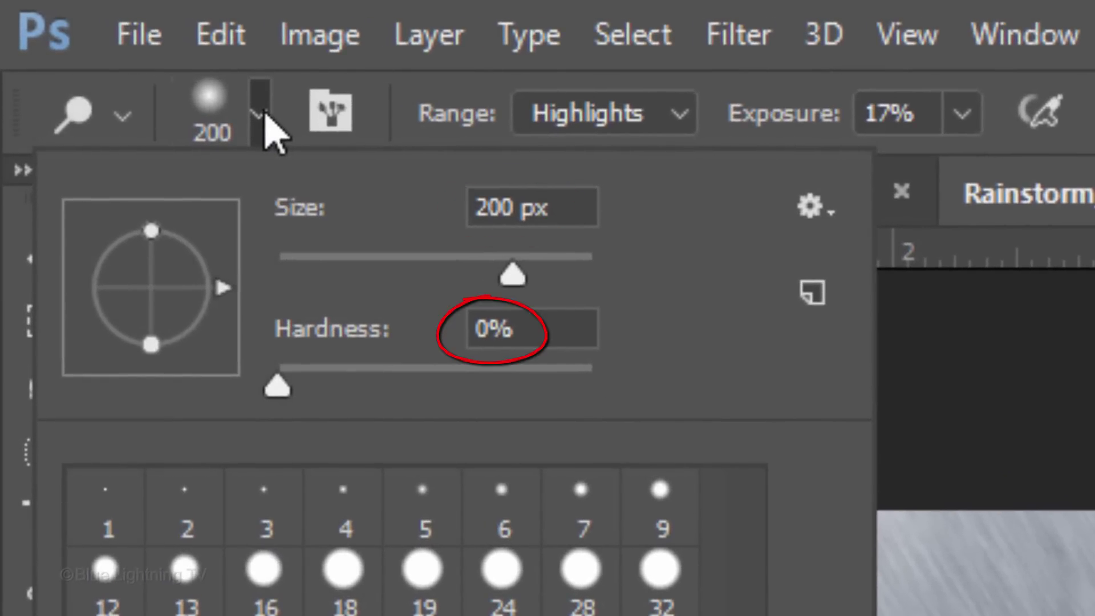
left_click(264, 113)
left_click(678, 117)
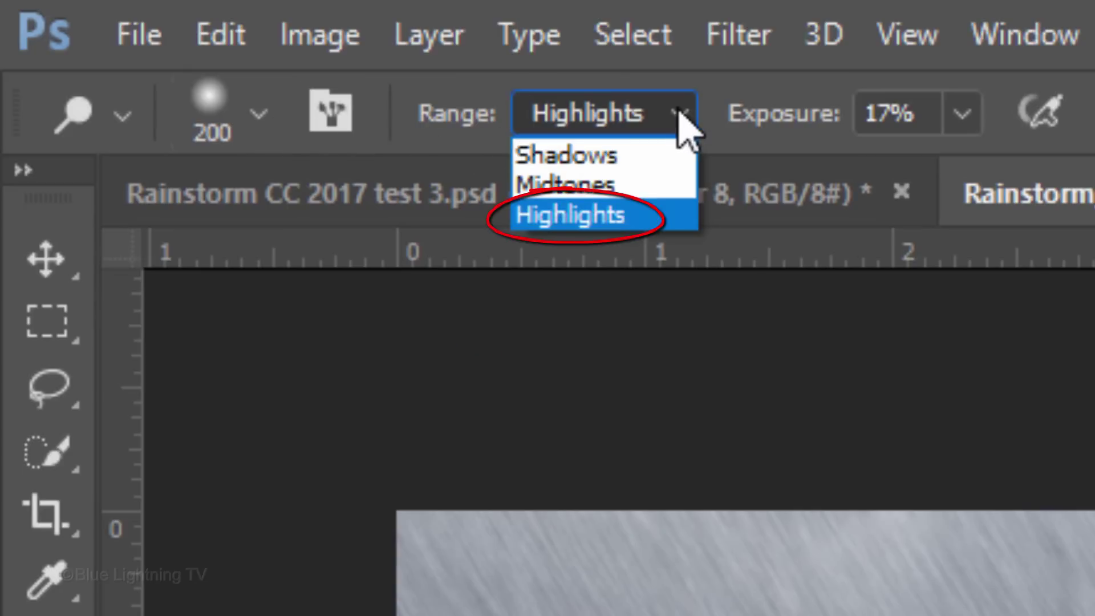
left_click(679, 111)
left_click(895, 109)
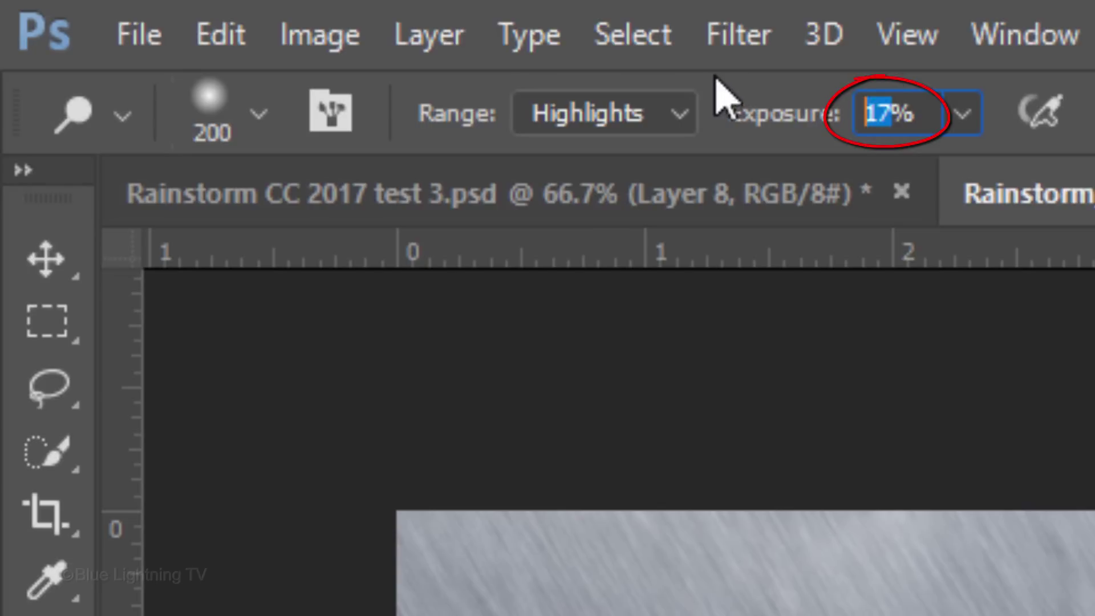